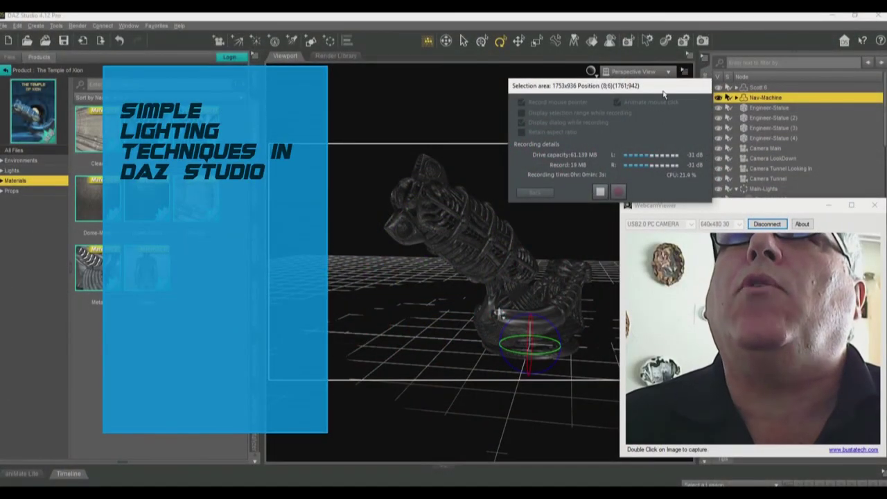
Open the online documentation page for The Temple of Xion, examine its promo image, and close the page.
left_click_drag(663, 94, 154, 352)
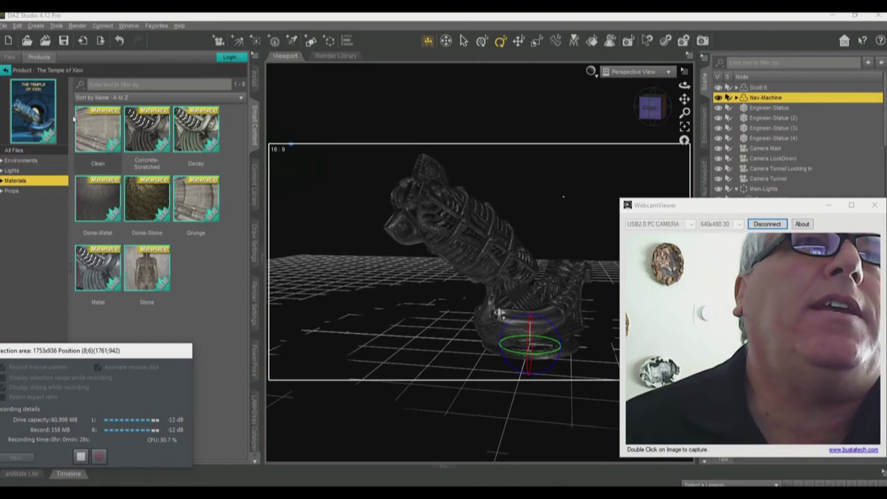
left_click(39, 114)
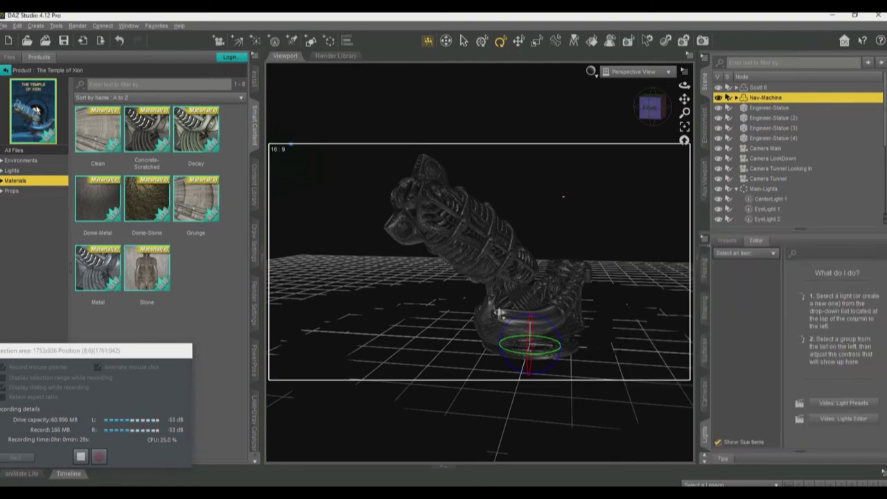
double_click(137, 273)
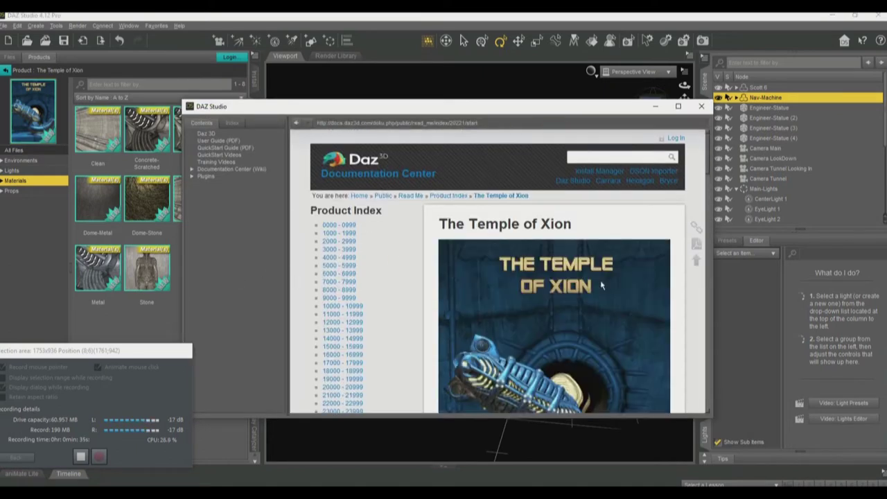
scroll(601, 284, "down", 2)
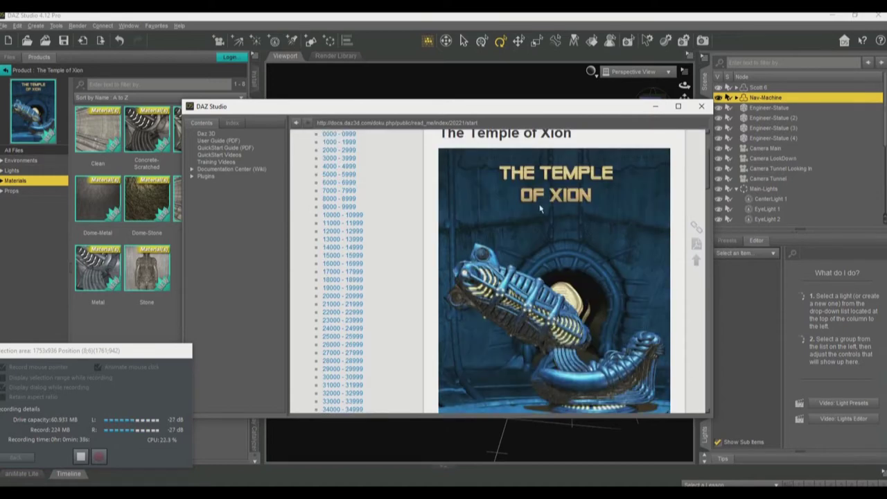
scroll(573, 211, "down", 1)
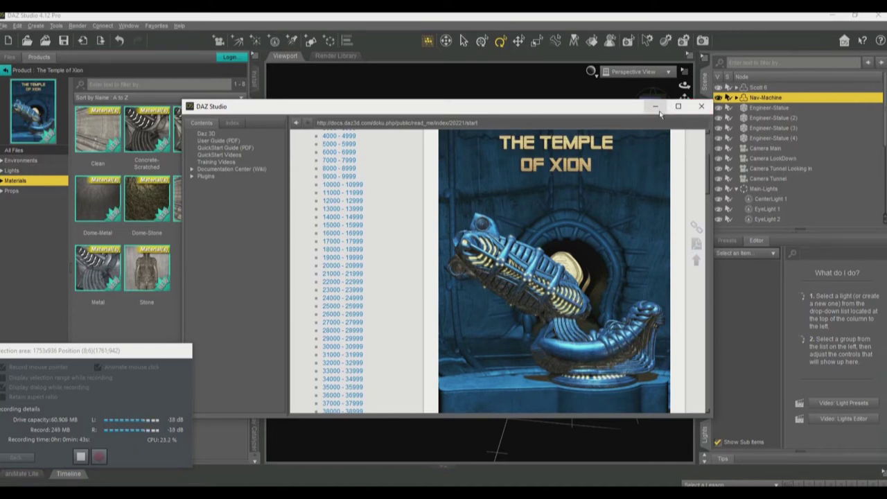
left_click(701, 107)
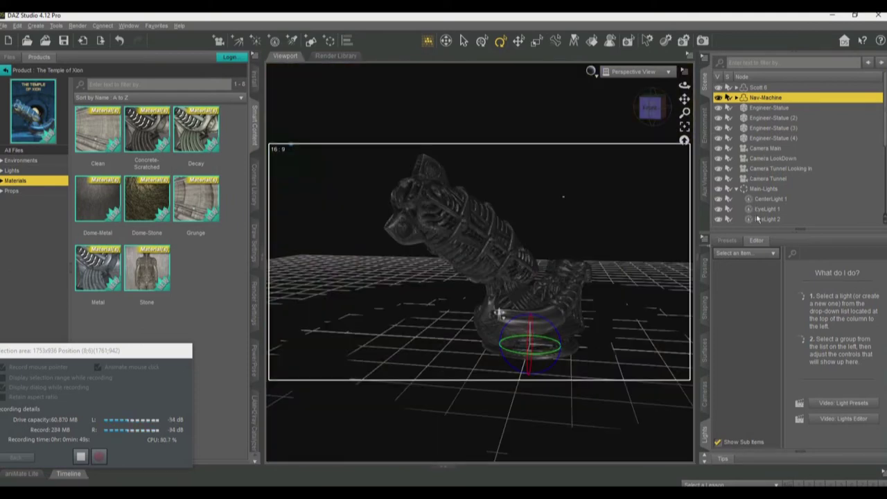
Look through the scene's nodes, select Nav-Machine, and switch the viewport draw style to NVIDIA Iray.
scroll(757, 179, "down", 3)
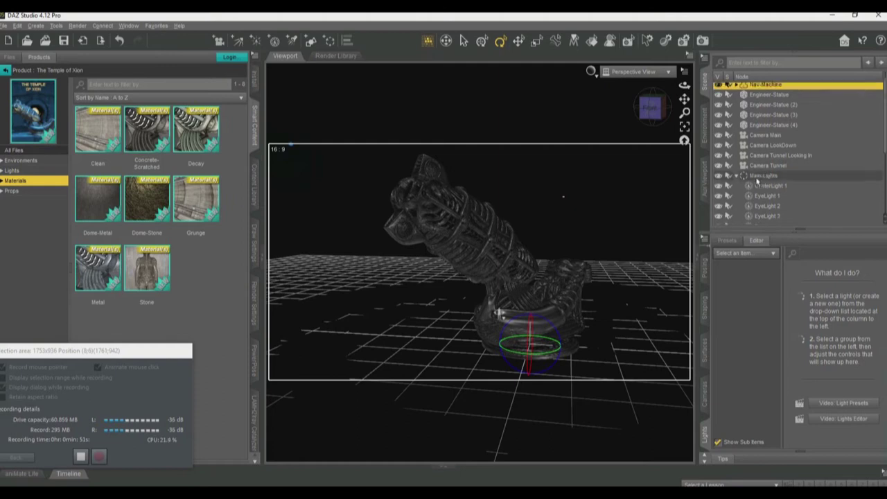
scroll(755, 178, "up", 3)
left_click(765, 97)
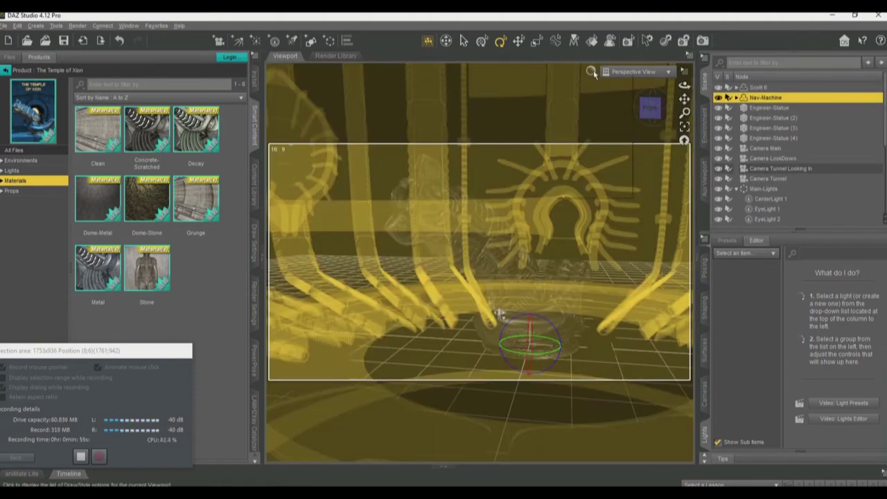
left_click(591, 71)
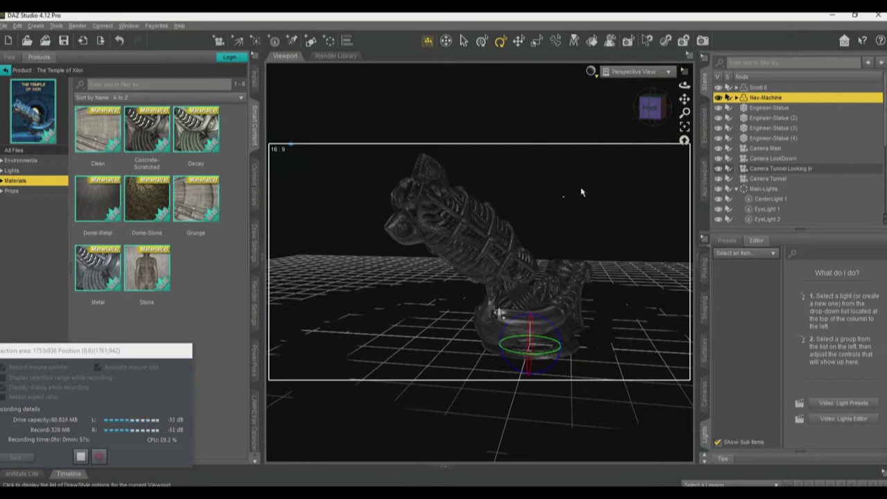
left_click(583, 190)
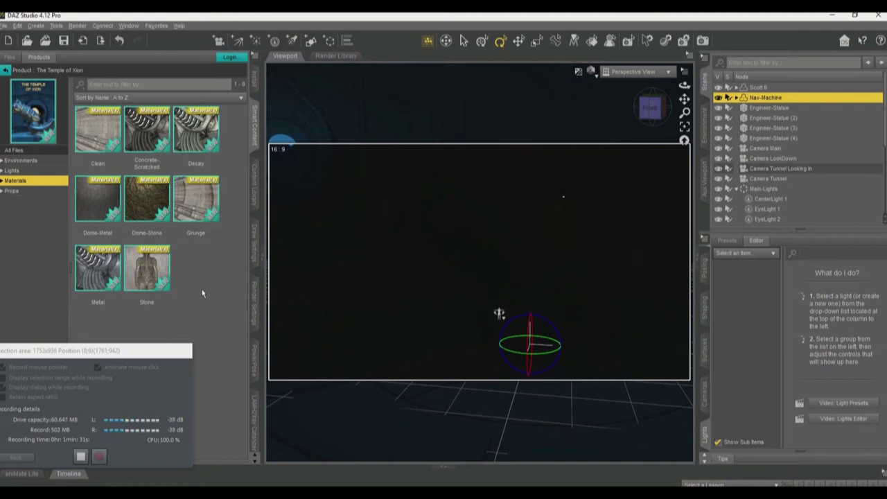
Open the Tone Mapping render settings and set the F/Stop to 0.5.
left_click(255, 298)
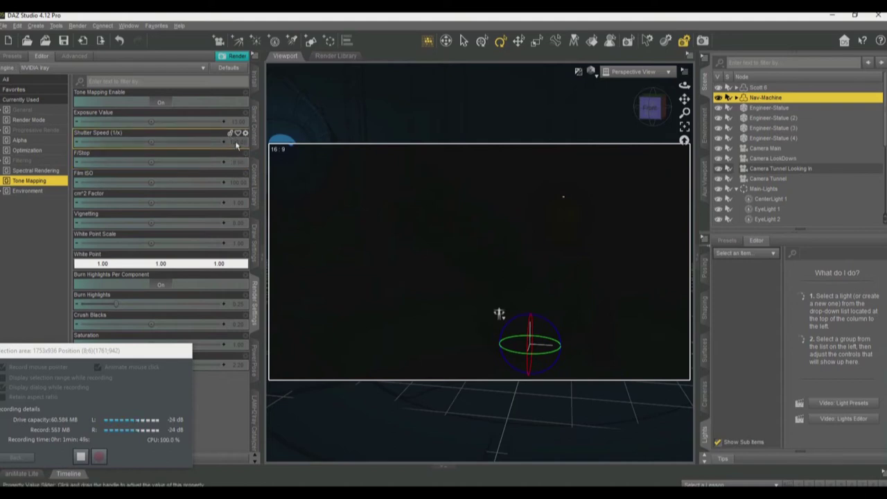
mouse_move(235, 144)
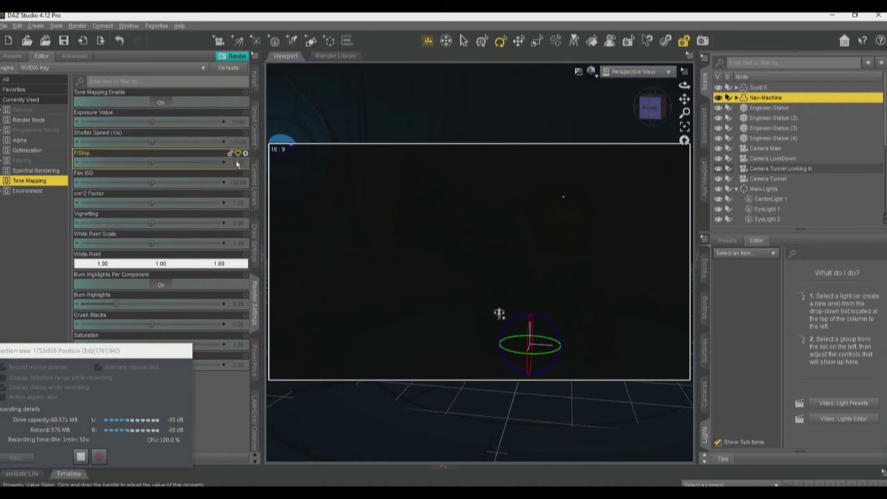
mouse_move(235, 166)
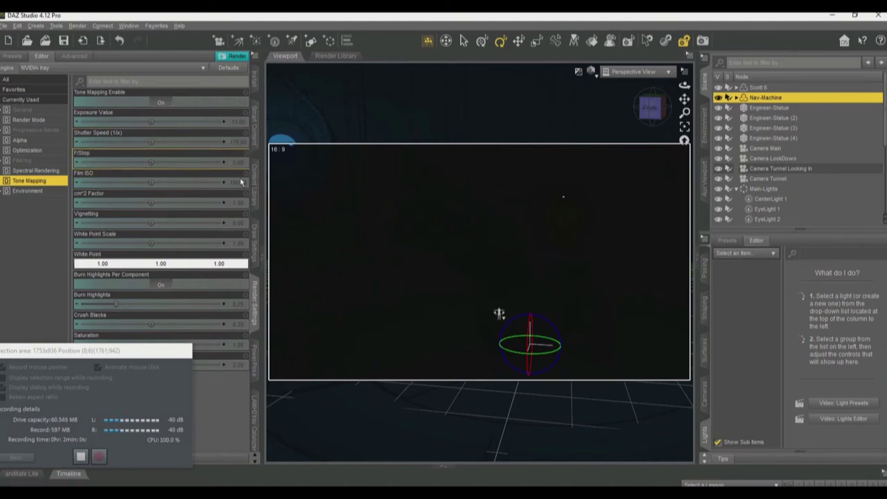
mouse_move(240, 189)
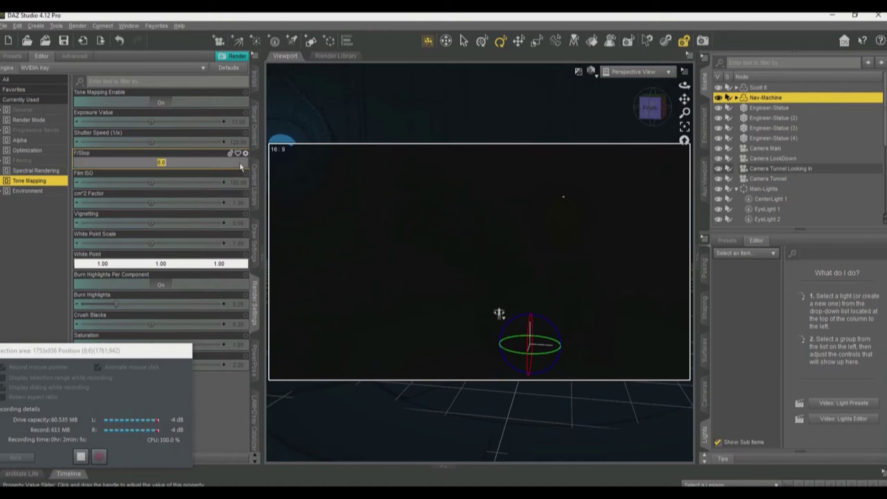
key("BackSpace")
key("Return")
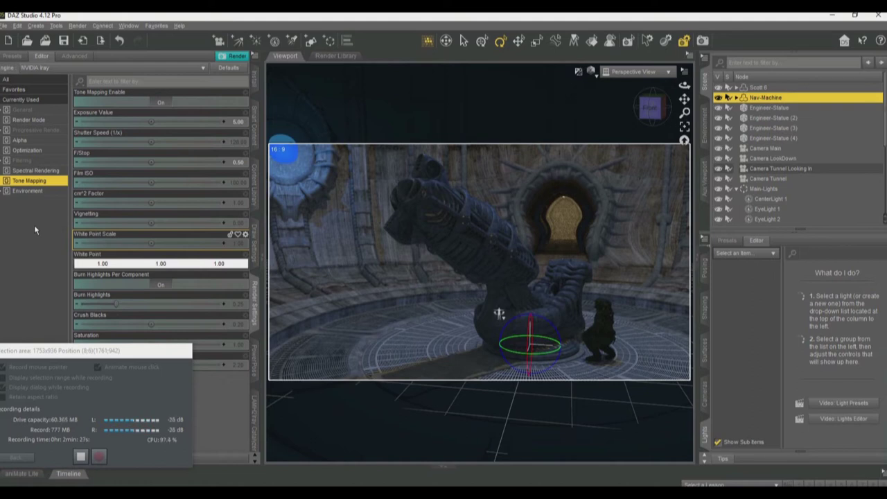
Restore the tone mapping F/Stop to 8 and set the Film ISO to 1000.
left_click(229, 162)
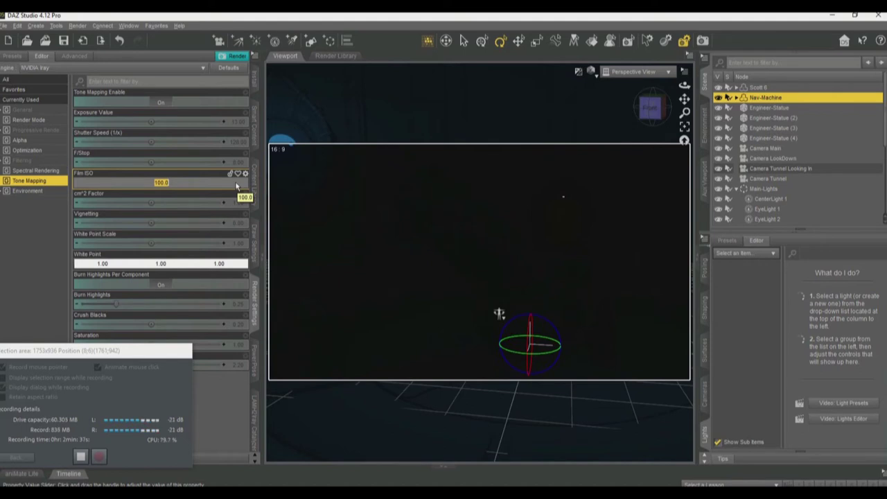
type("100")
key("Return")
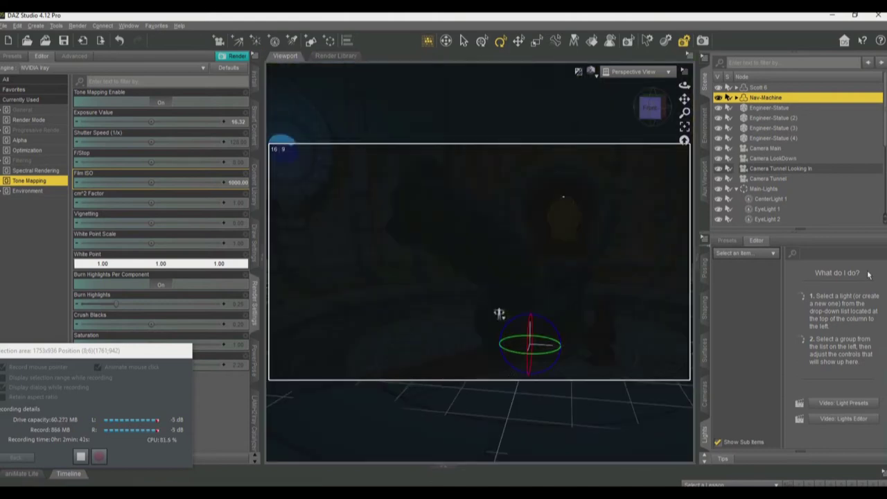
Set the tone mapping Film ISO back to 100.
left_click(239, 186)
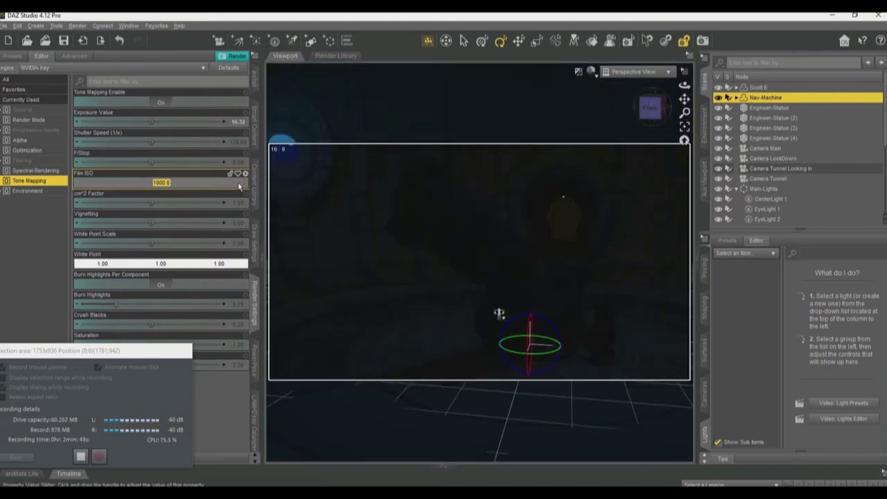
type("100")
key("Return")
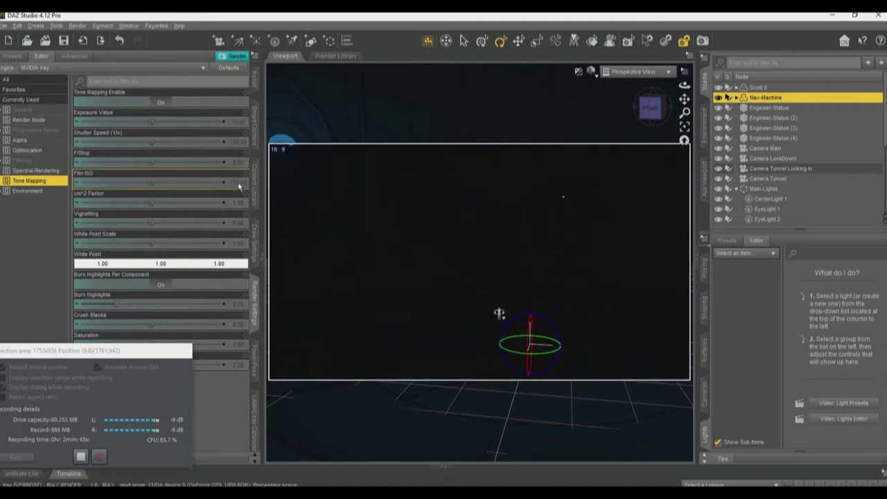
Try a tone mapping Shutter Speed of 60, followed by 1, to compare the scene's brightness.
left_click(244, 143)
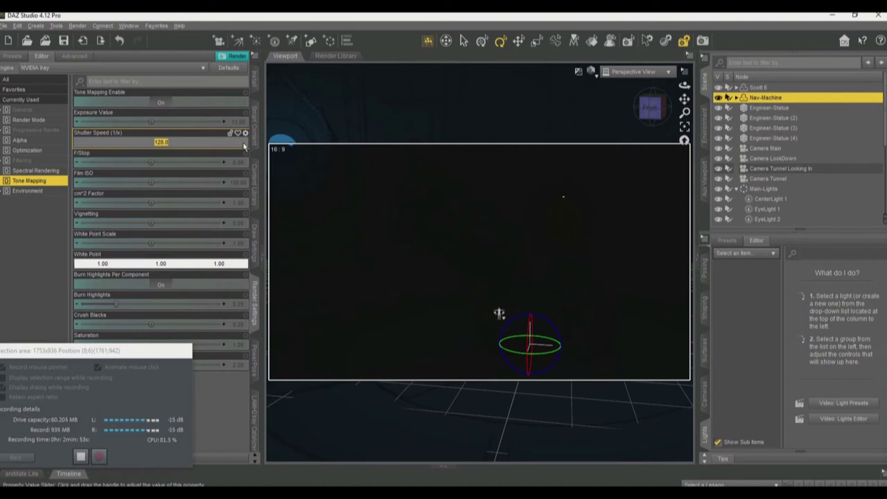
type("60")
key("Return")
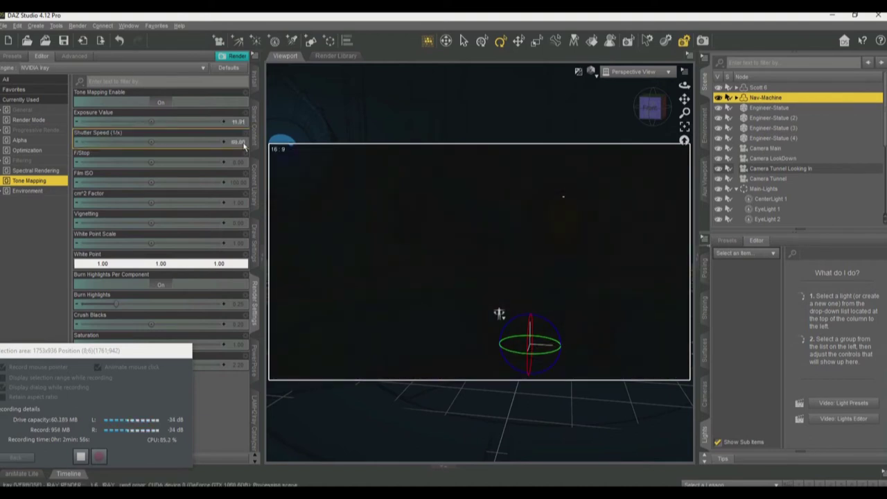
double_click(244, 144)
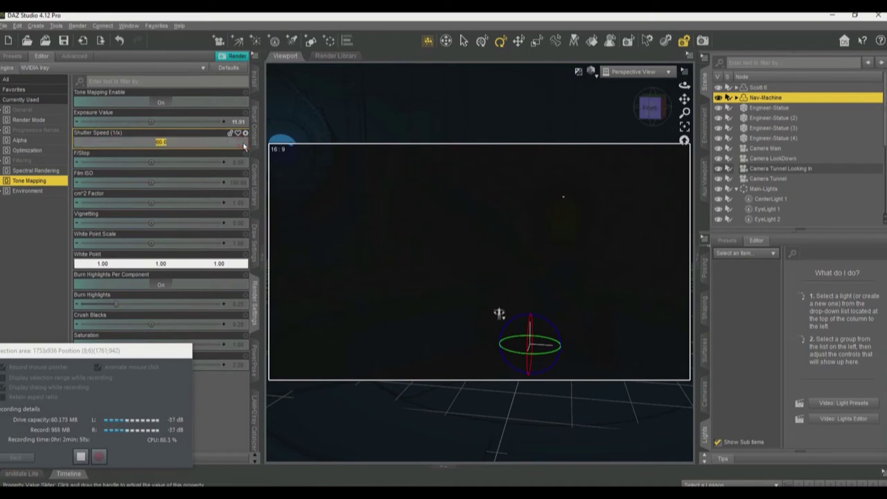
type("1")
key("Return")
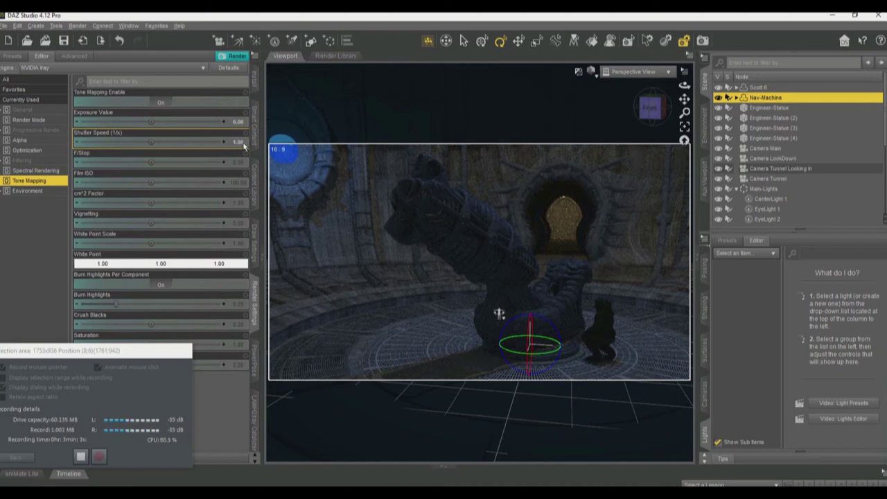
Set the tone mapping Shutter Speed to 120.
left_click(243, 144)
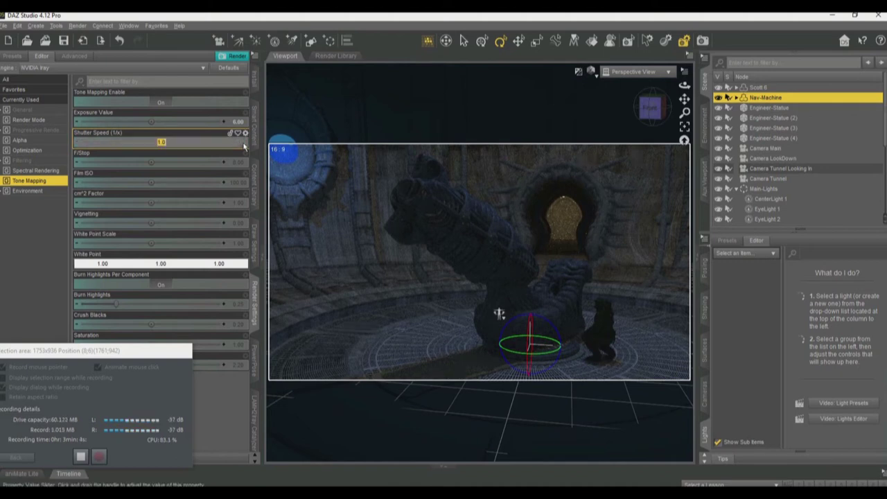
type("120")
key("Return")
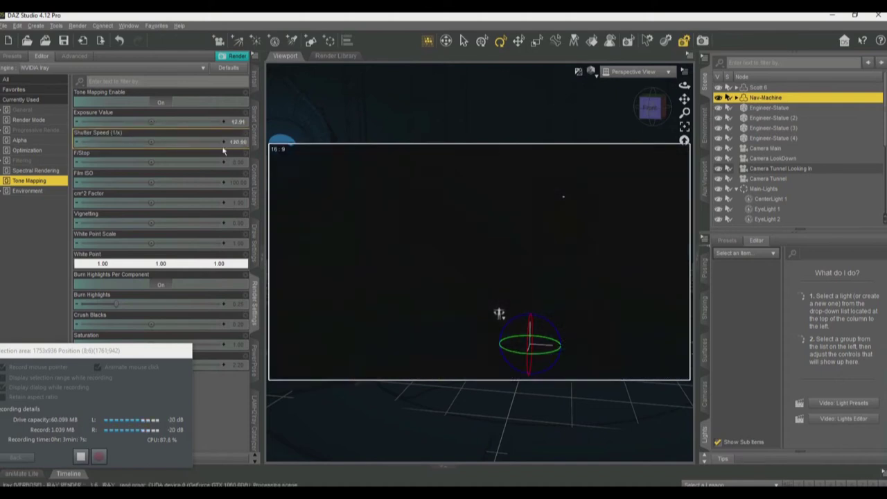
Set the tone mapping F/Stop to 0.5 to brighten the Iray preview.
left_click(235, 164)
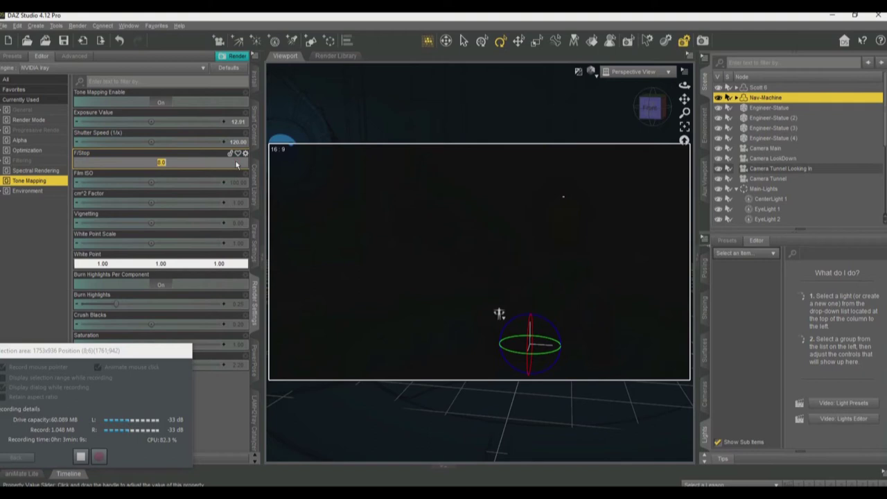
key("BackSpace")
type("0.5")
key("Return")
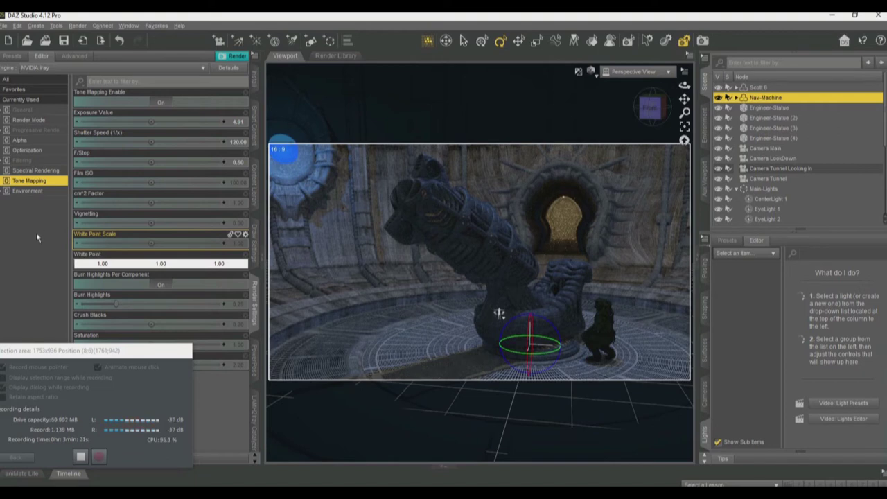
Start a new scene without saving the current one and set the viewport draw style to Texture Shaded.
left_click(9, 42)
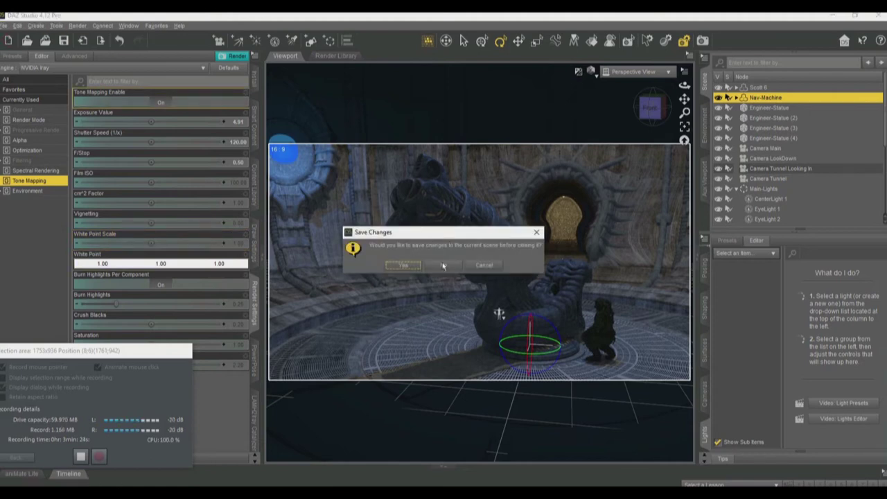
left_click(444, 265)
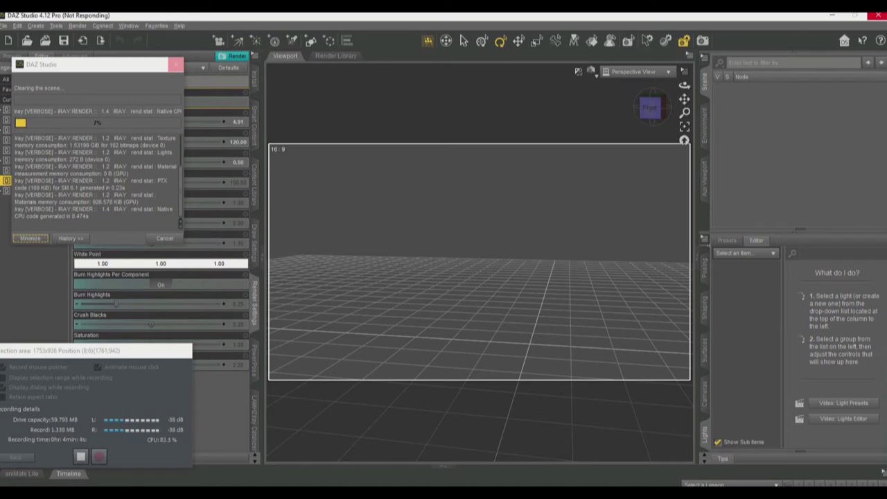
key("alt+Tab")
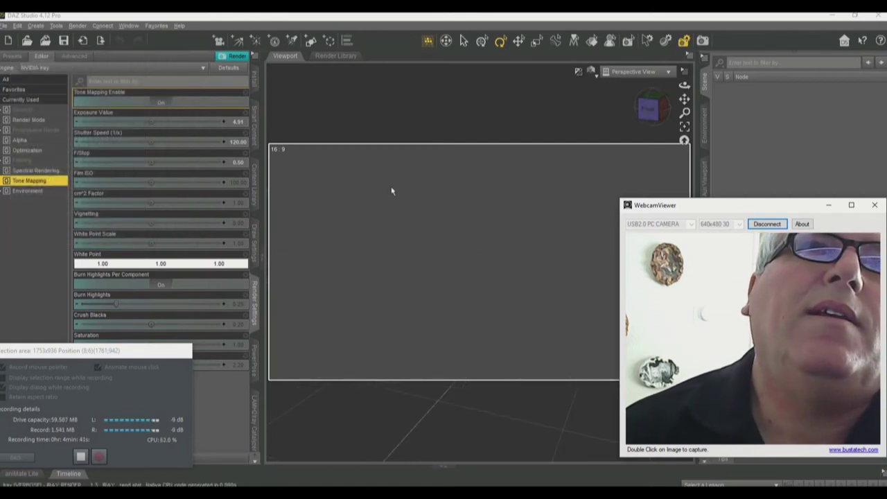
left_click(590, 72)
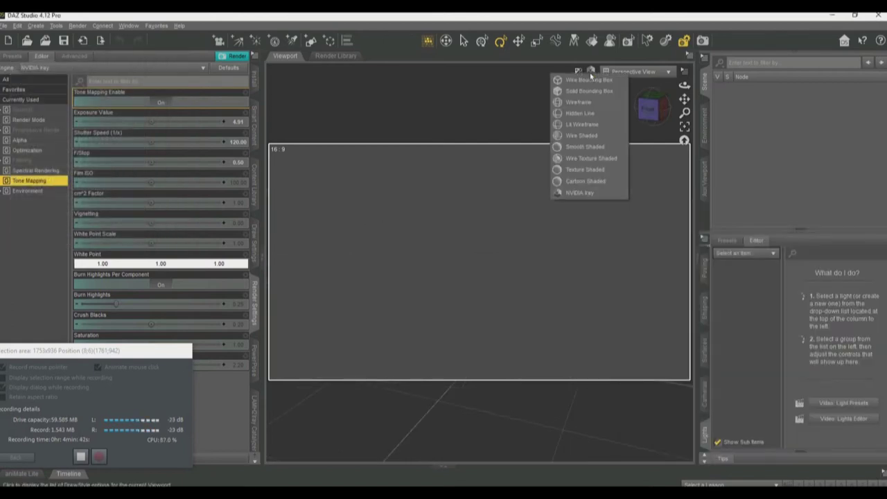
left_click(579, 169)
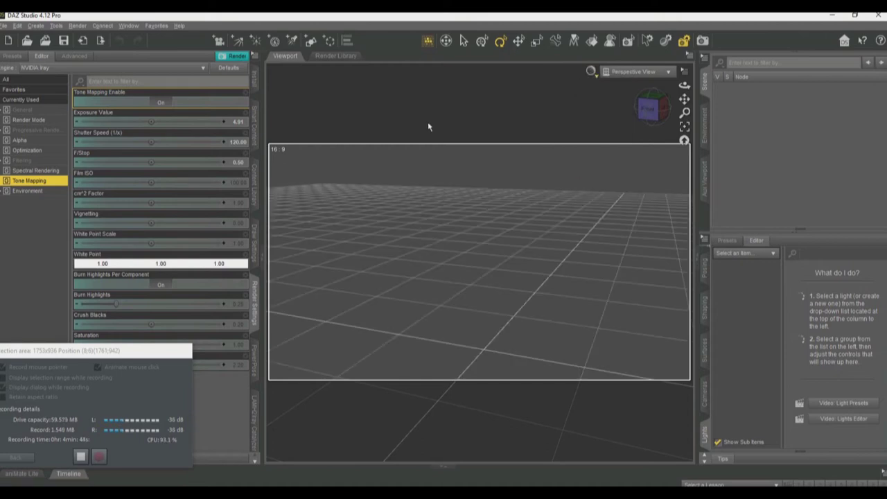
Leave The Temple of Xion product and return to the Smart Content list of all product categories.
left_click(250, 126)
left_click(6, 70)
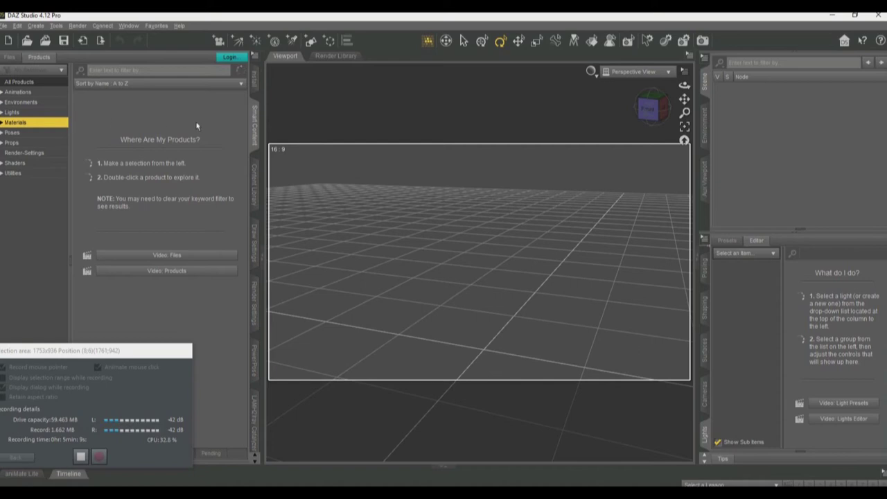
left_click(254, 160)
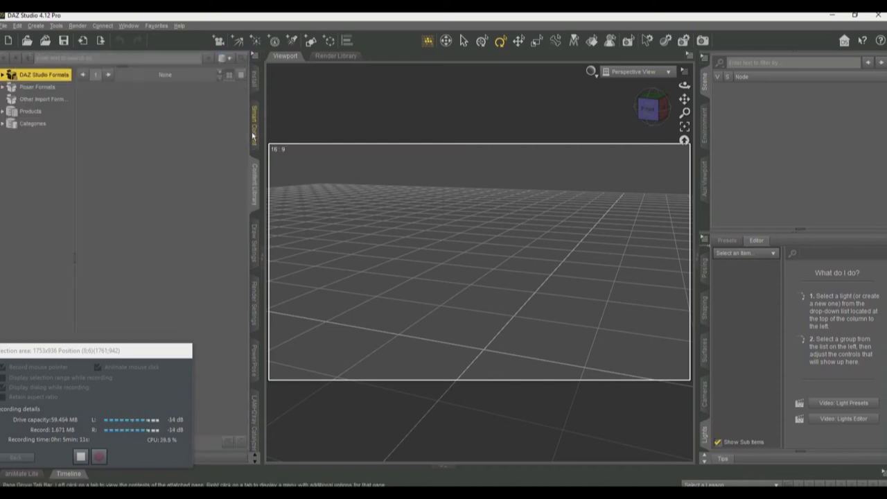
left_click(253, 136)
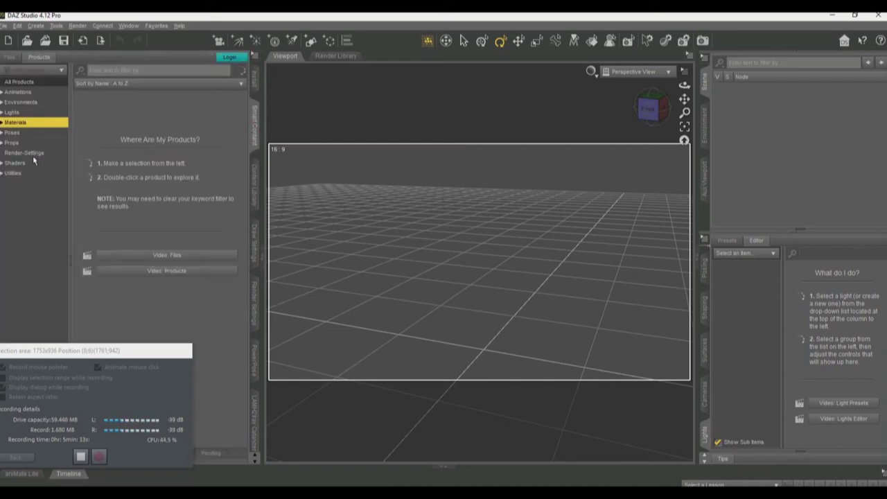
left_click_drag(64, 350, 768, 349)
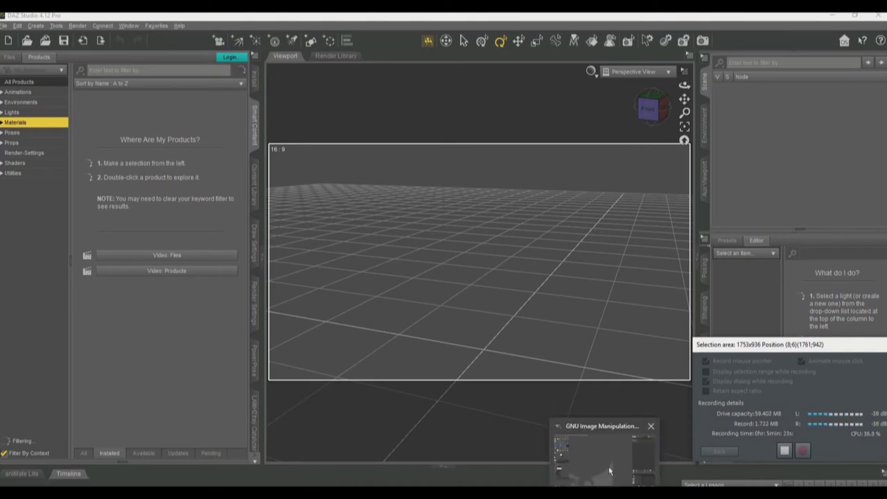
left_click(603, 454)
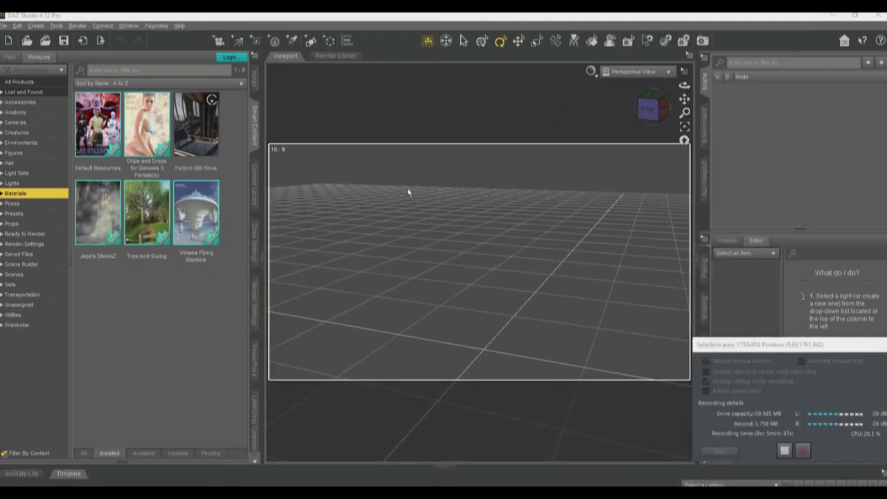
Load the DA Big Ocean set from the Landscape group of the Environments products into the scene.
left_click(33, 143)
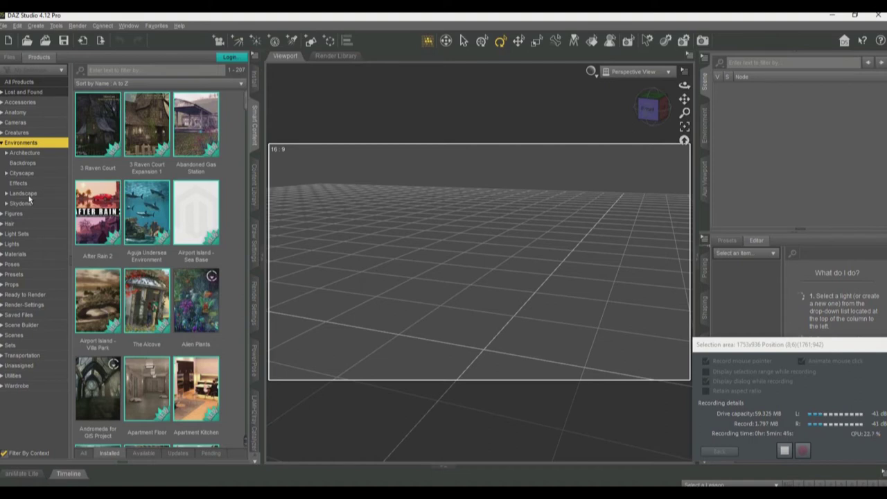
left_click(28, 195)
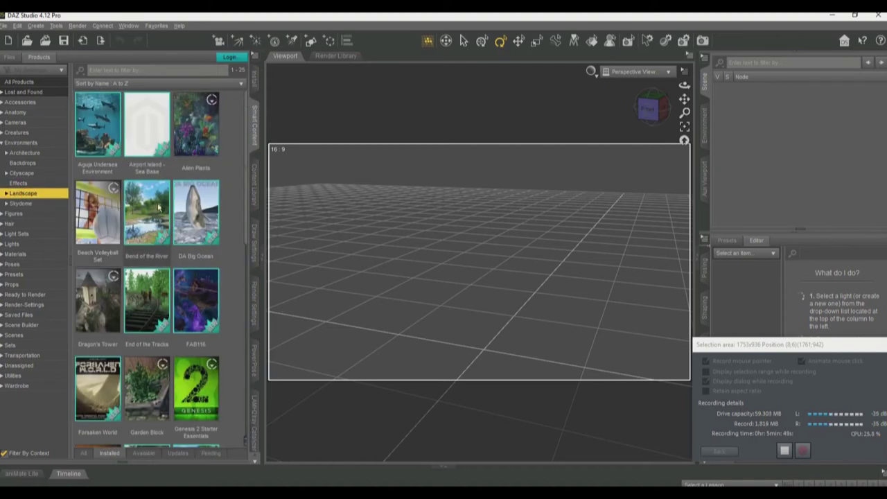
double_click(186, 207)
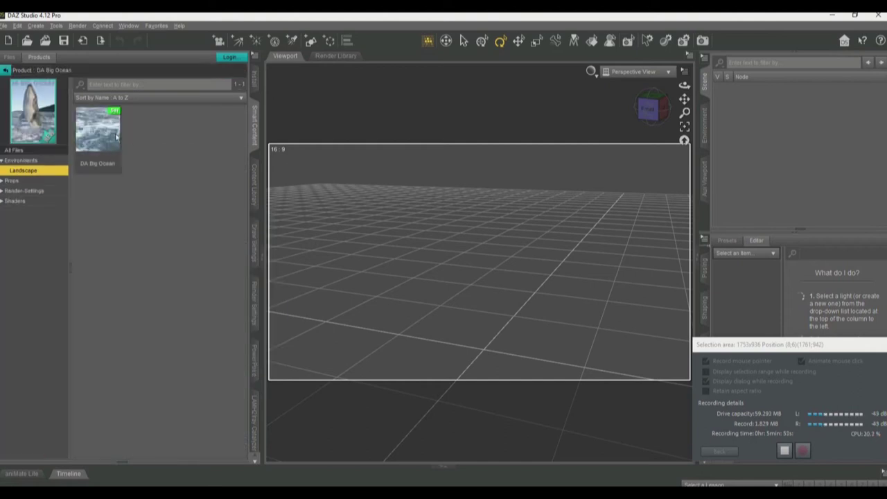
double_click(109, 138)
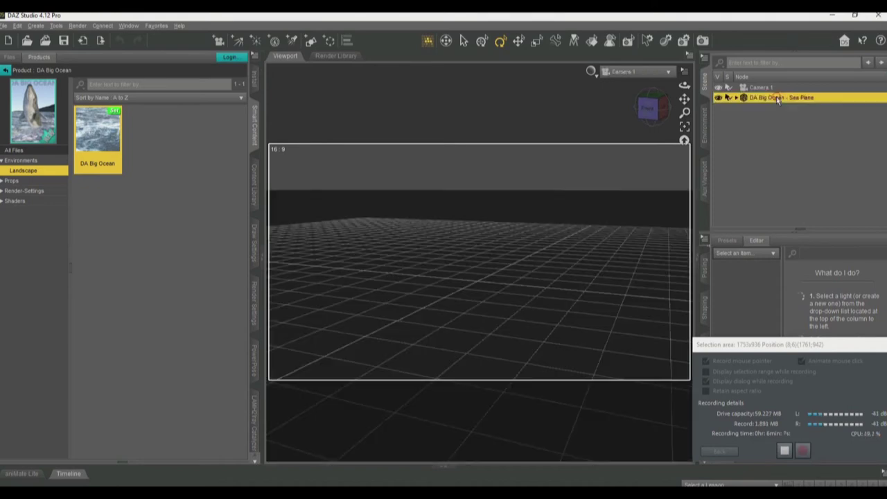
Apply the DA Big Ocean 09 shader to the sea plane.
left_click(30, 192)
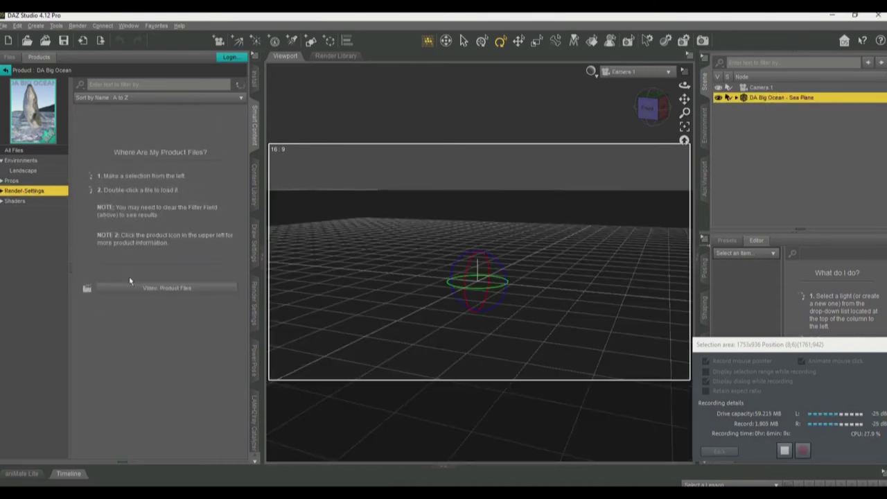
left_click(42, 201)
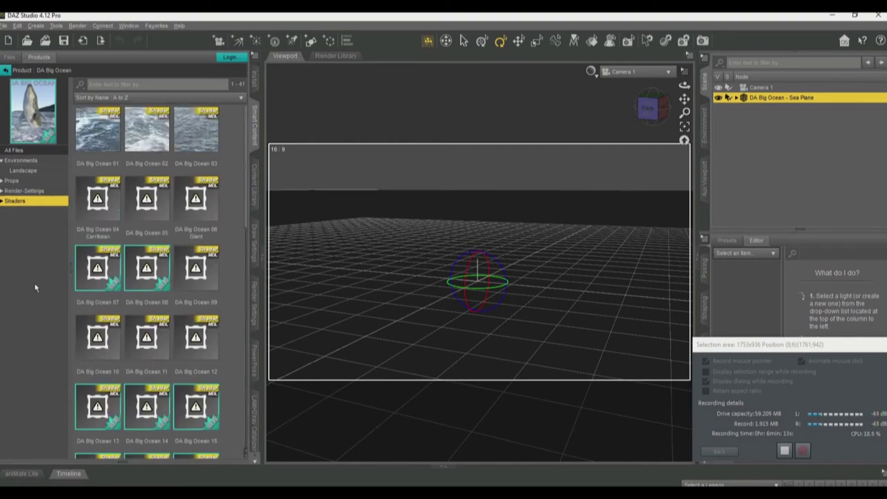
left_click(191, 270)
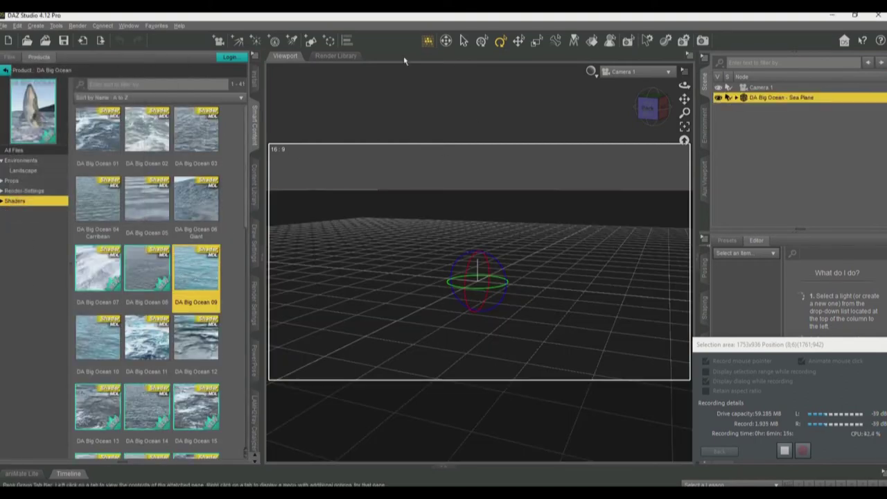
Leave the DA Big Ocean product, deselect the sea plane and show the Transportation category of all products.
left_click(3, 70)
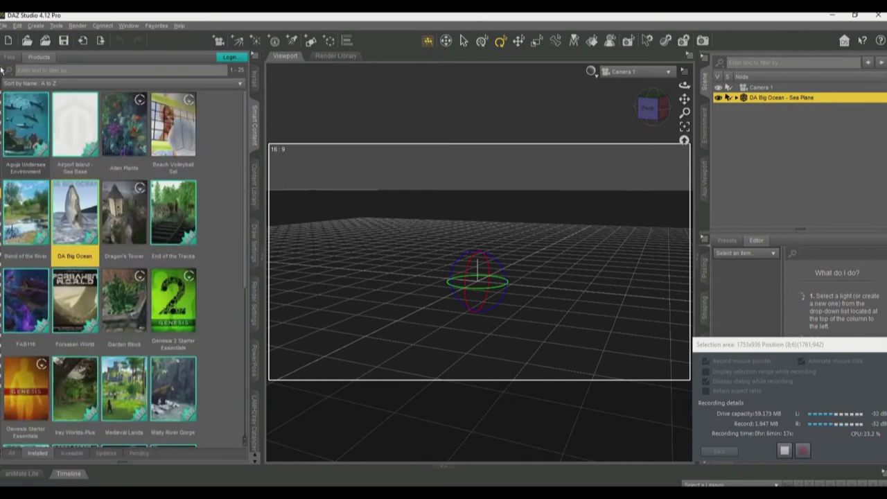
left_click(3, 70)
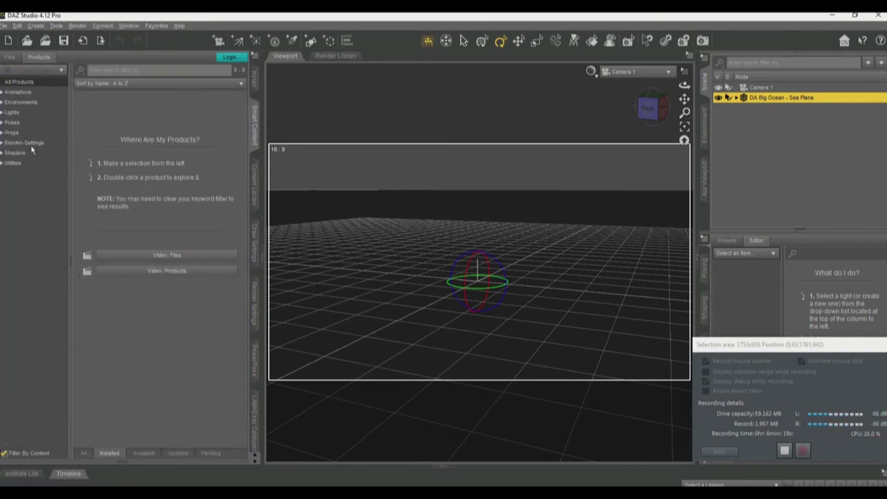
left_click(519, 123)
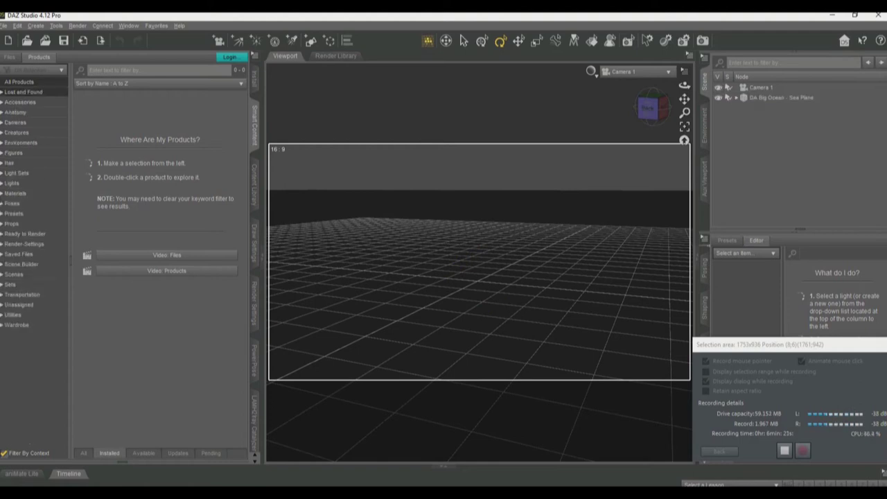
left_click(29, 297)
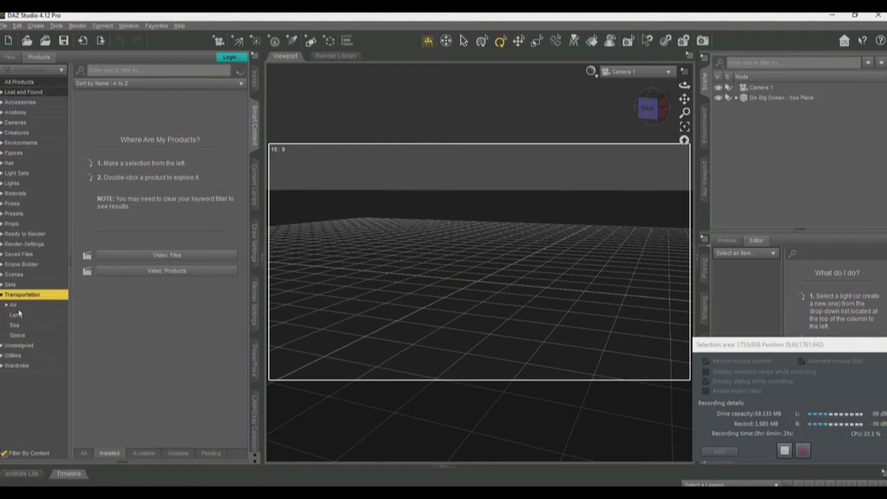
Search the Content Library for "hms" and load the HMSVictory ship into the scene.
left_click(254, 193)
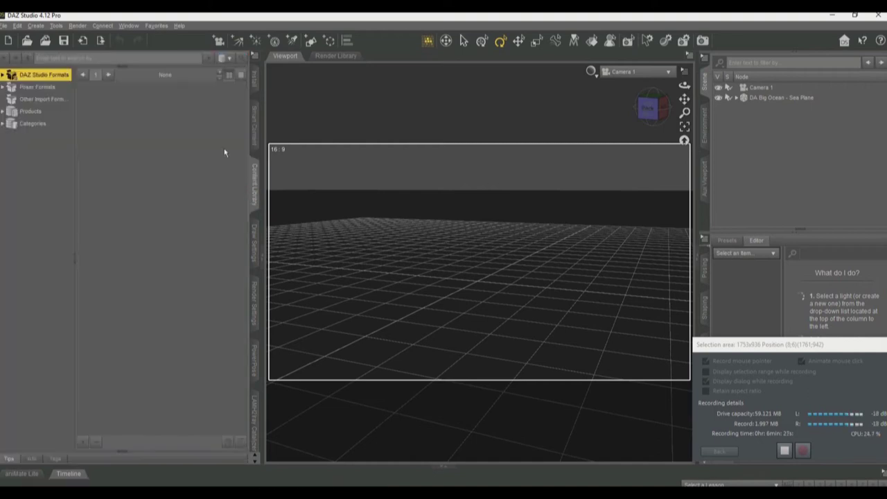
left_click(88, 57)
type("sea")
key("Return")
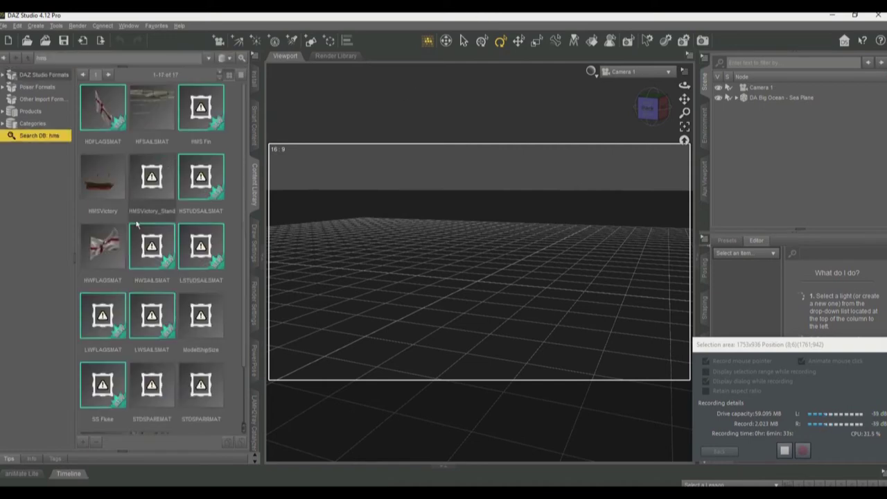
double_click(108, 189)
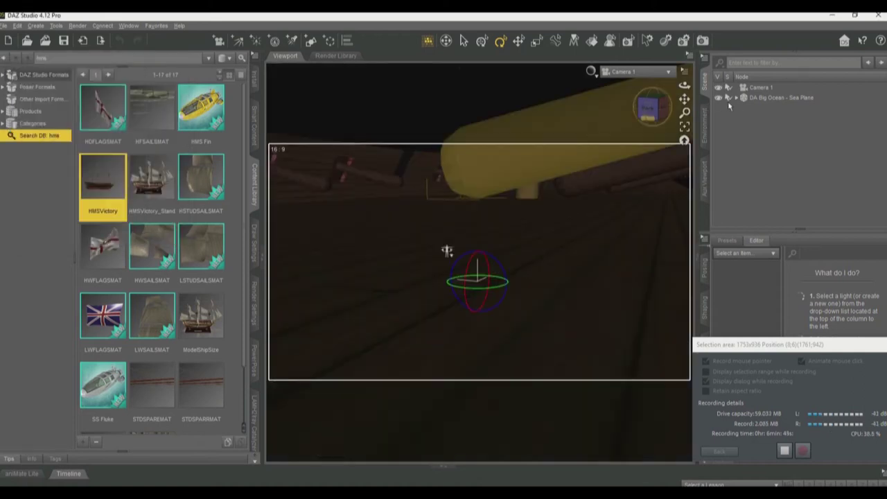
Frame the whole HMS Victory in the Camera 1 view and orbit around to its side.
left_click(685, 127)
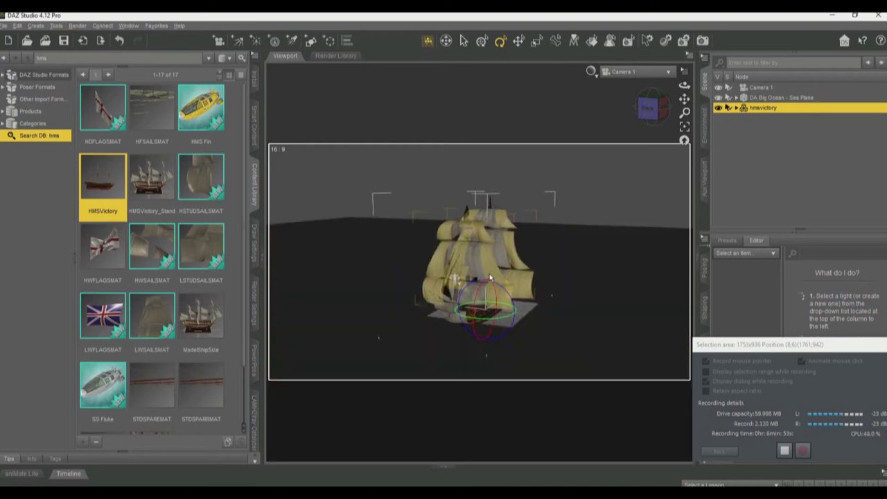
left_click_drag(684, 85, 685, 88)
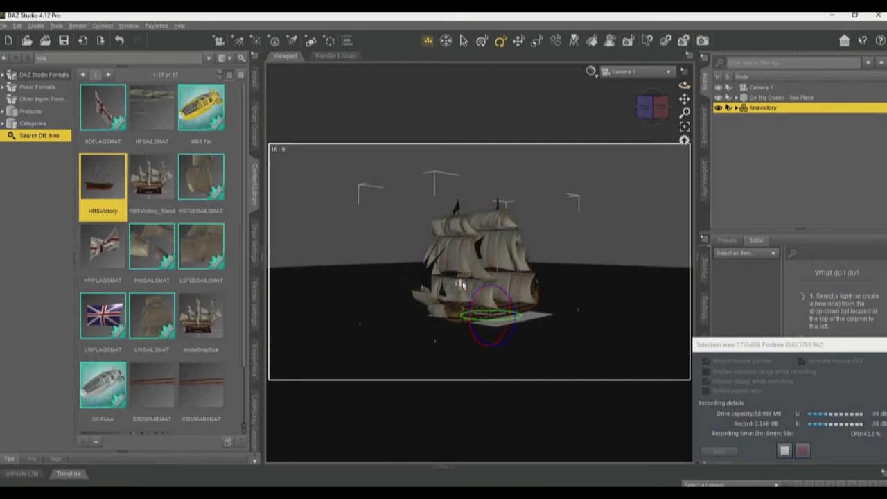
scroll(463, 288, "up", 1)
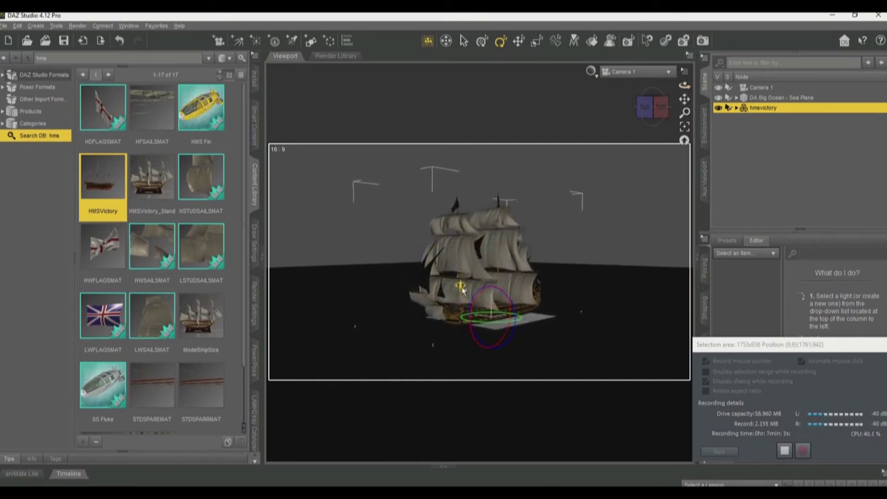
Frame Camera 1 closely on the ship's hamnets part under ShipBase and adjust the view of the ship.
left_click(736, 109)
left_click(752, 118)
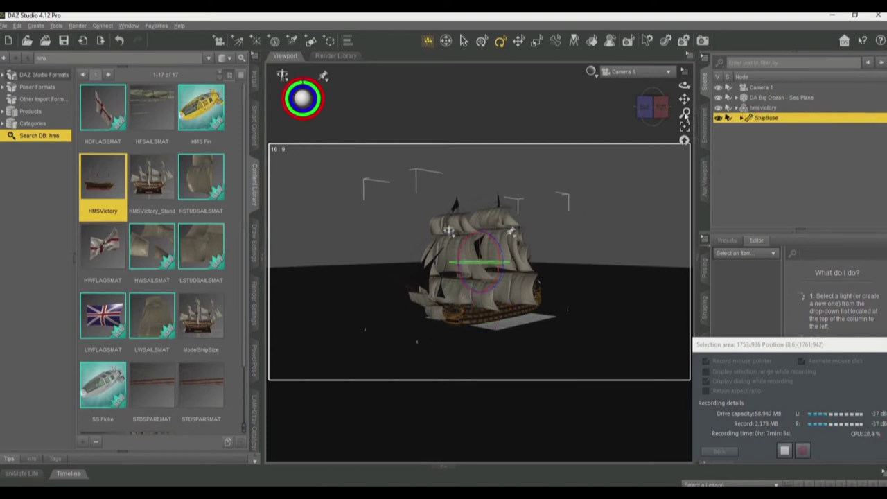
left_click(685, 127)
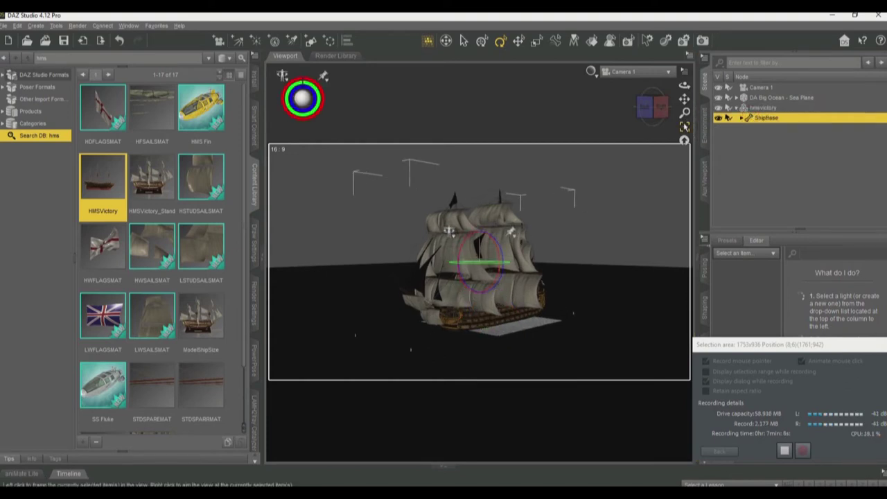
left_click(741, 118)
left_click(757, 138)
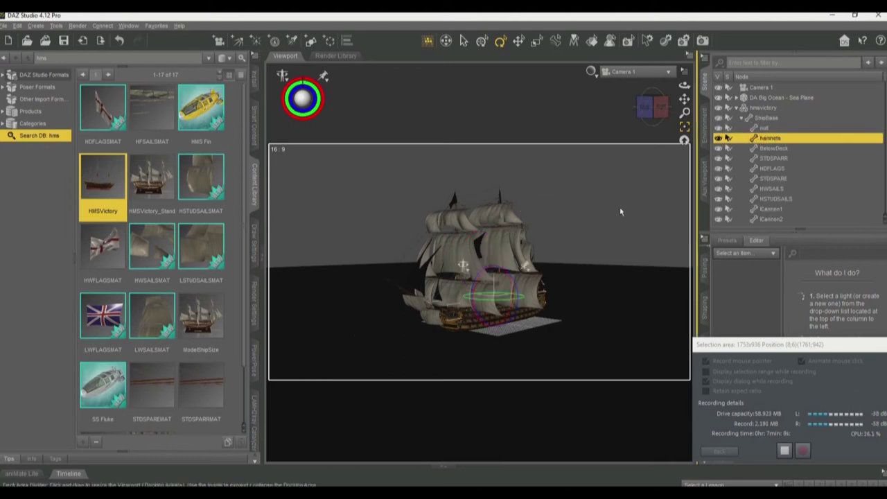
left_click(684, 127)
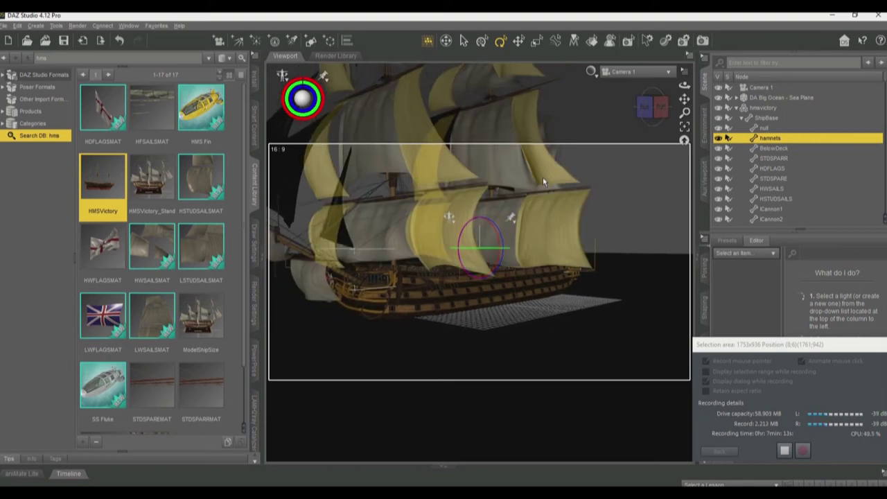
left_click_drag(689, 103, 688, 114)
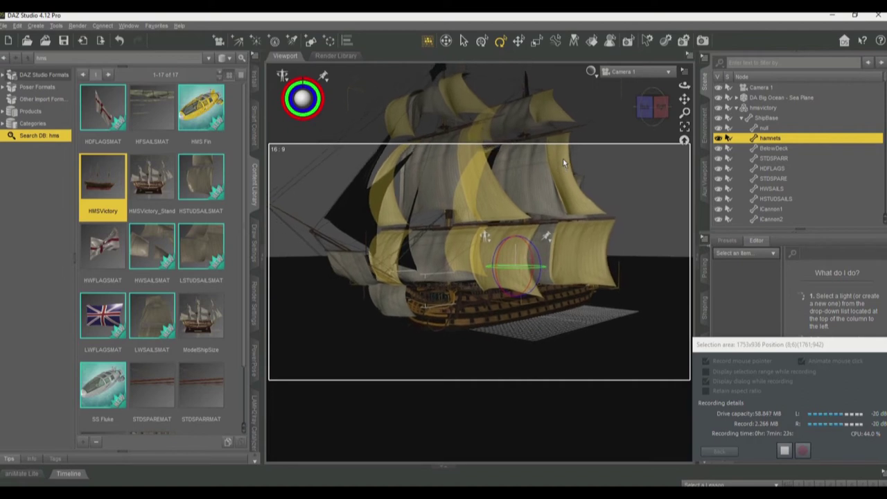
Apply the DA Oceans Light Preset - DayC from DA Big Ocean's Render-Settings, with the sea plane selected.
left_click(781, 101)
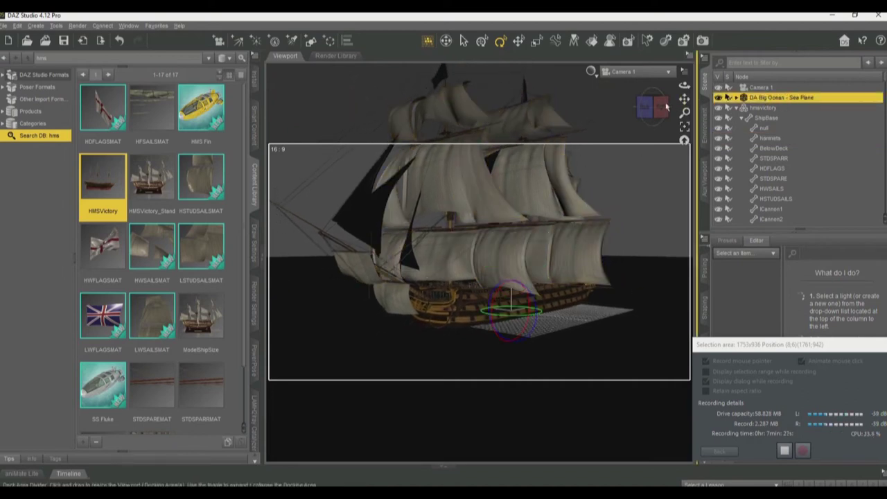
left_click(255, 129)
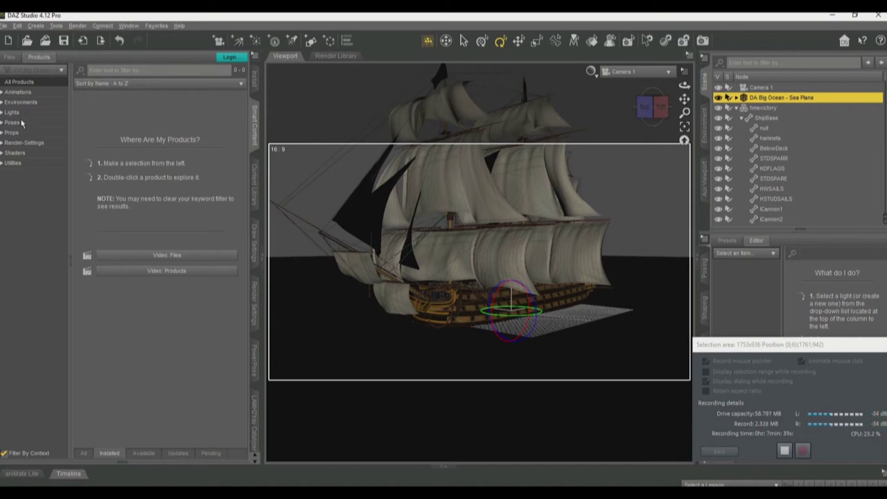
left_click(21, 122)
left_click(22, 133)
left_click(80, 131)
left_click(22, 181)
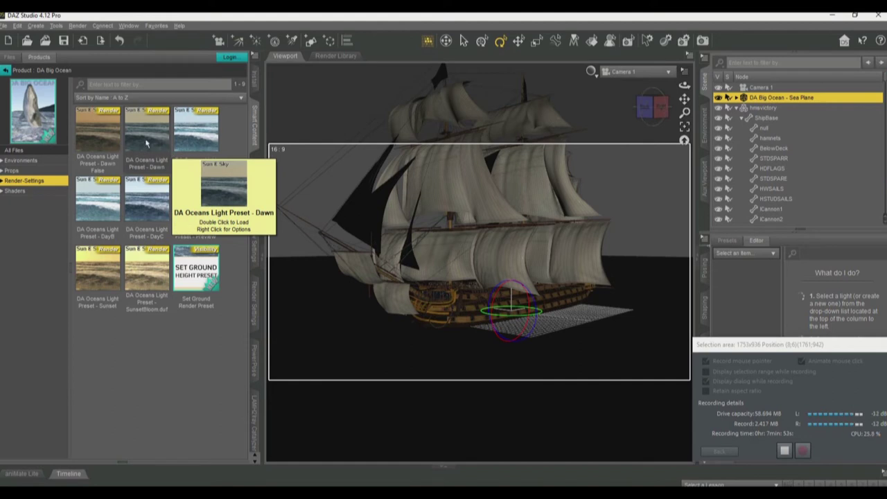
left_click(145, 208)
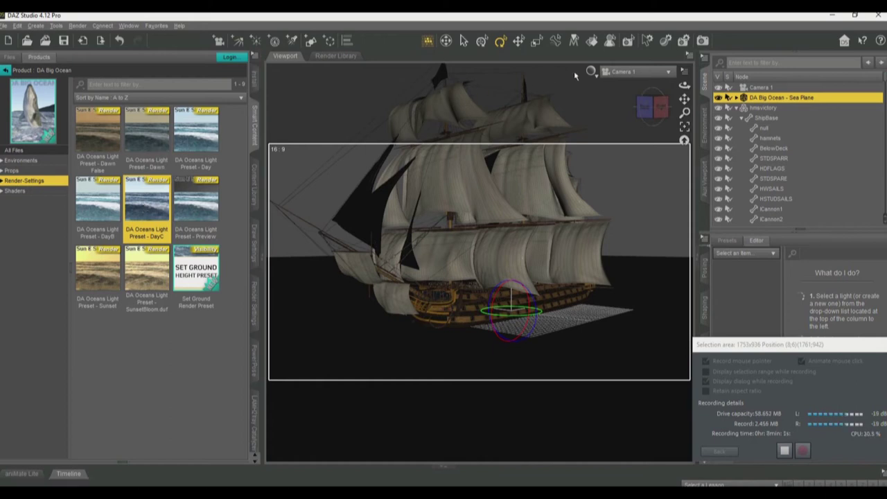
Set the render's pixel width to 900 in the General render settings.
left_click(254, 298)
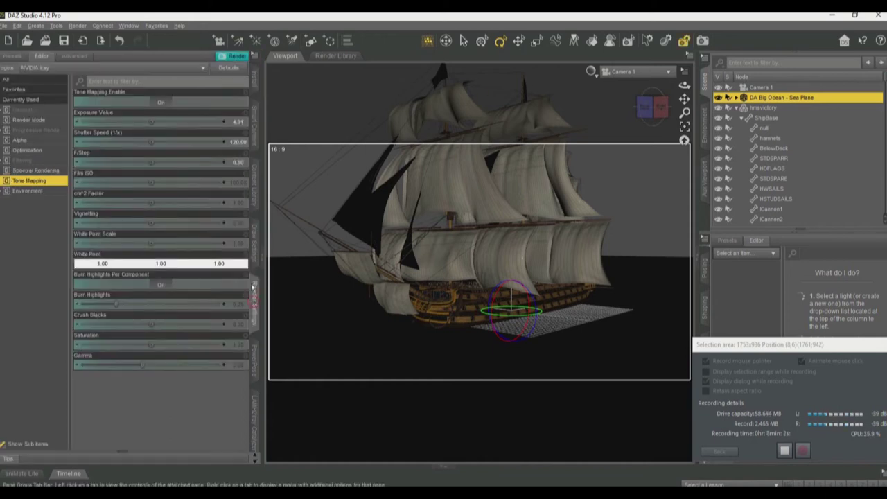
left_click(23, 109)
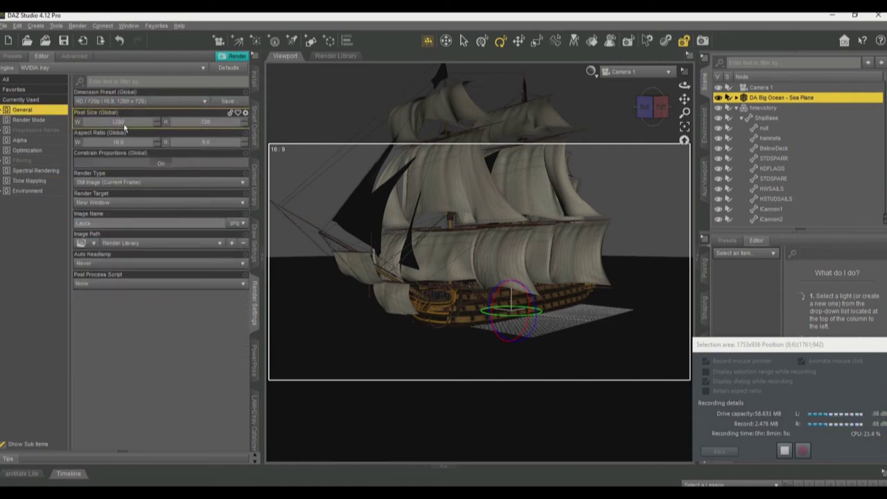
left_click(135, 125)
type("900")
key("Return")
Show the Progressive Rendering settings and switch the viewport draw style to NVIDIA Iray.
left_click(36, 130)
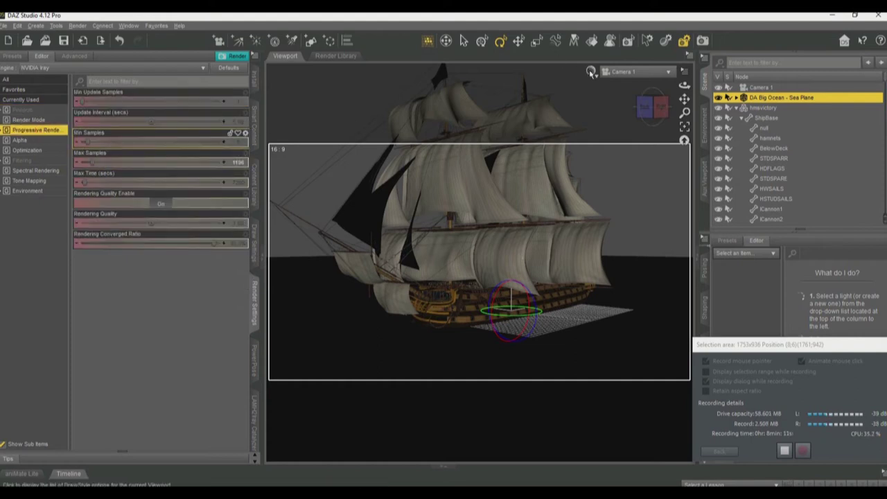
left_click(592, 72)
left_click(586, 193)
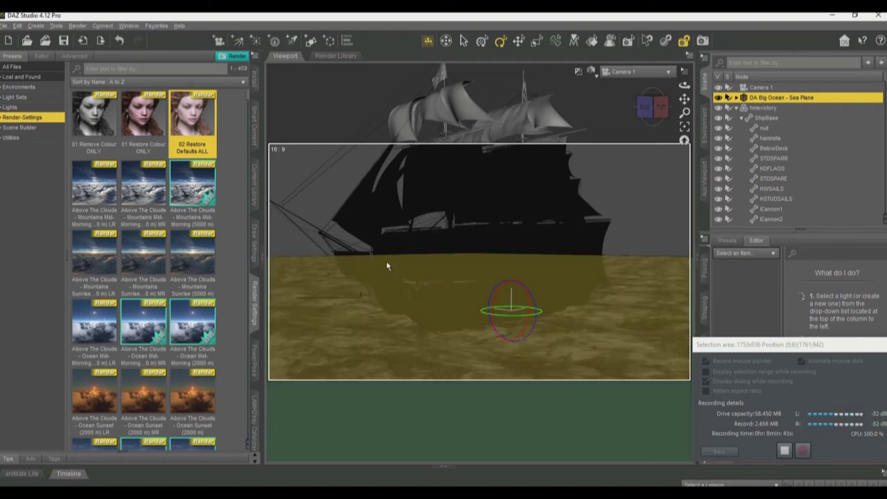
Load the DA Oceans Light Preset - DayC from the Render-Settings presets.
scroll(160, 291, "down", 5)
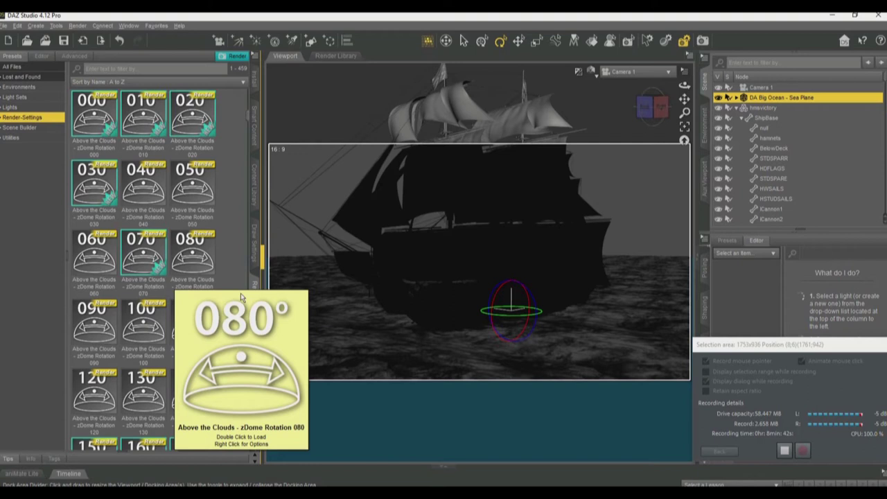
scroll(175, 265, "down", 10)
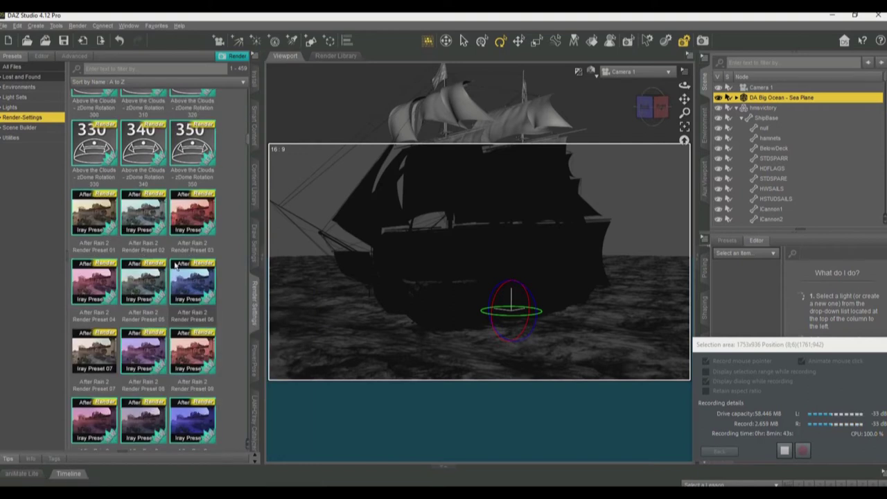
scroll(175, 266, "down", 15)
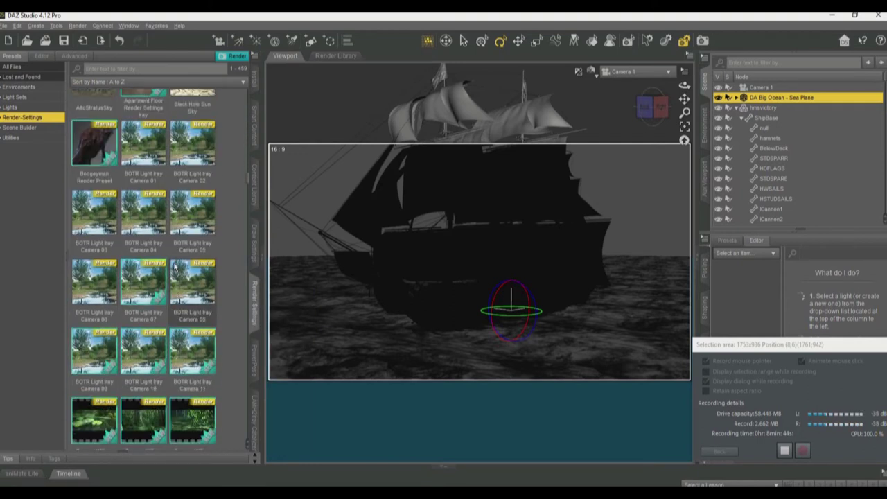
scroll(175, 266, "down", 4)
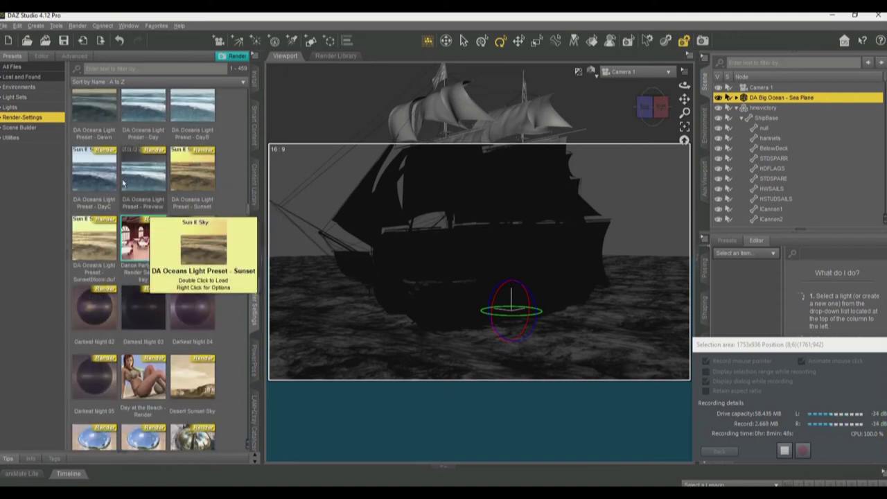
double_click(100, 168)
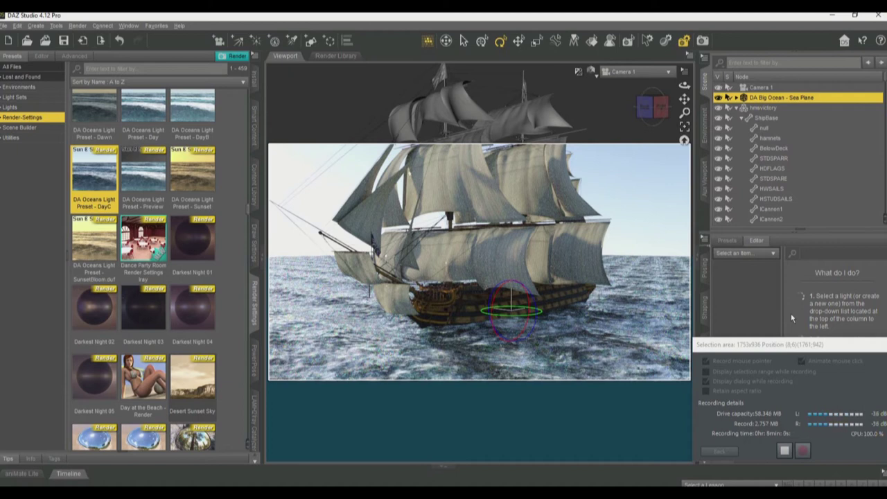
Set the Dome Rotation to 90 in the Environment render settings.
left_click(41, 55)
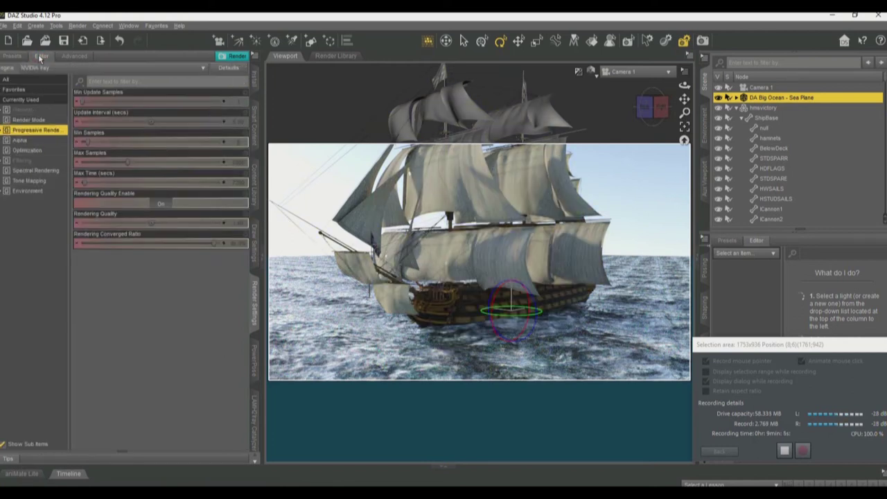
left_click(39, 195)
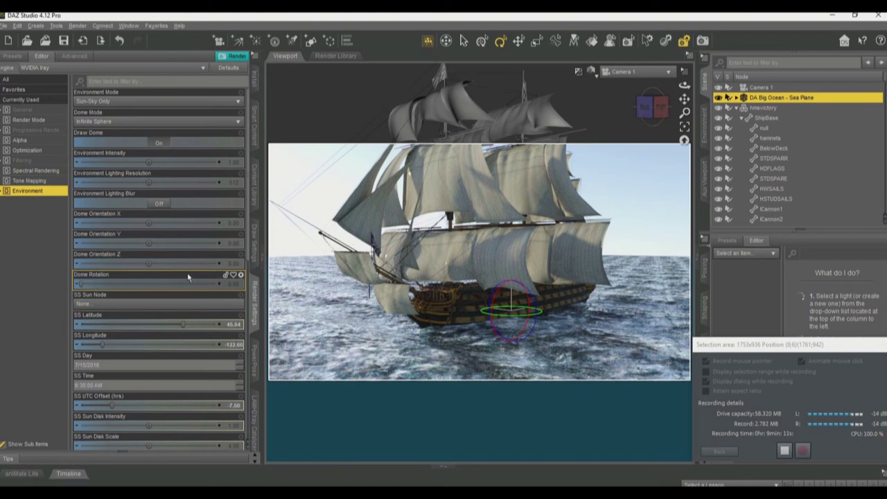
left_click(230, 286)
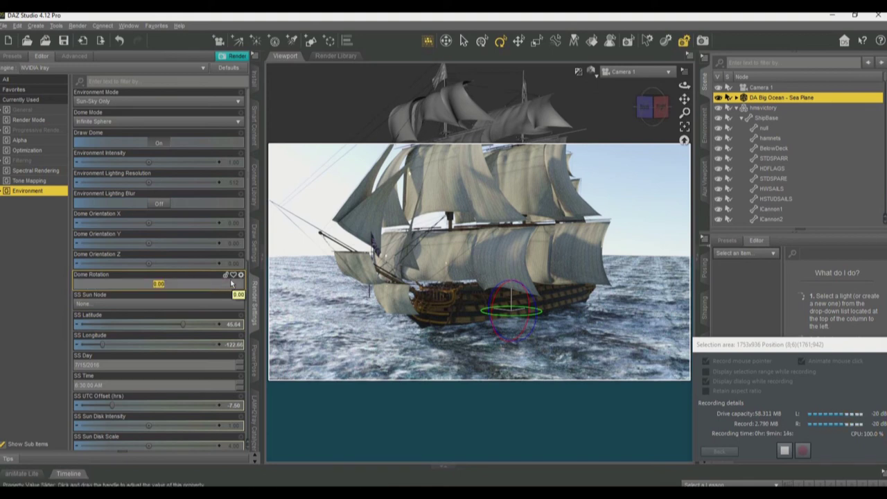
key("Return")
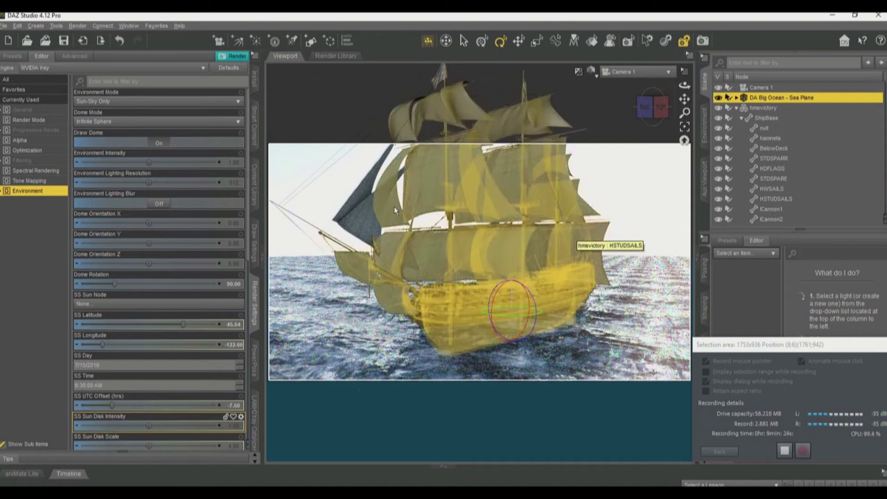
Try Dome Rotation values of 180 and 270 to compare the sun direction on the ship.
left_click(230, 286)
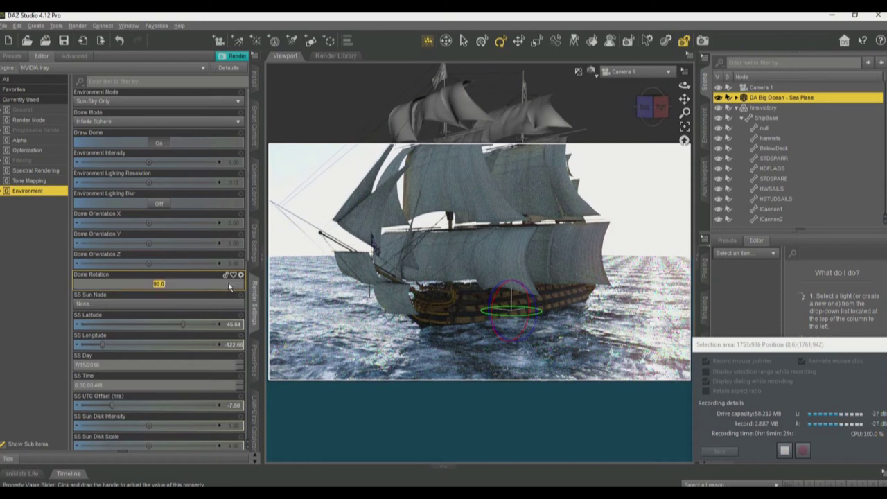
type("180")
key("Return")
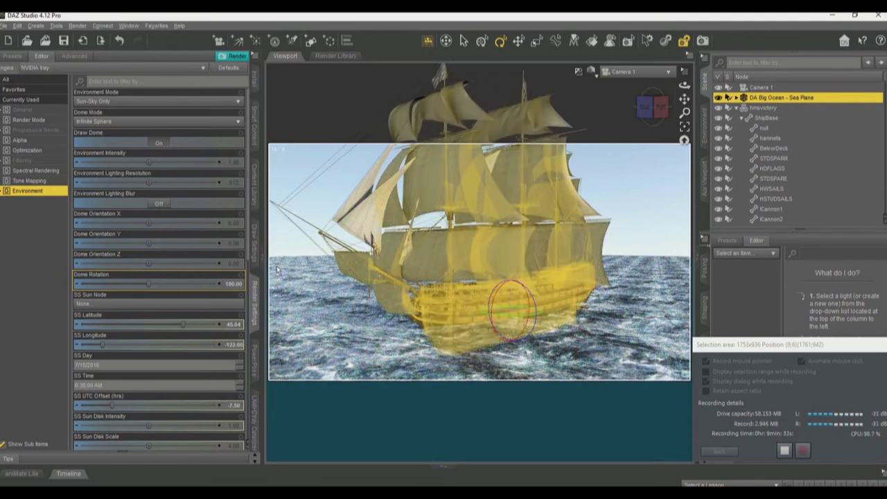
left_click(237, 287)
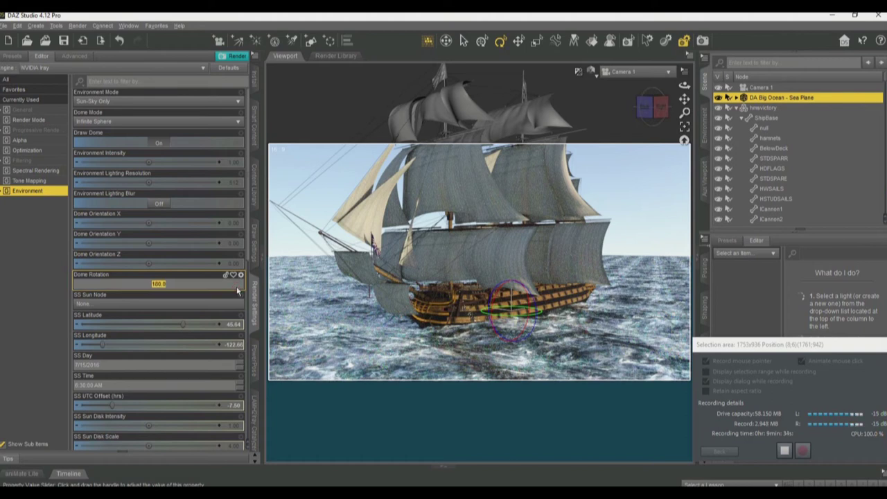
key("Return")
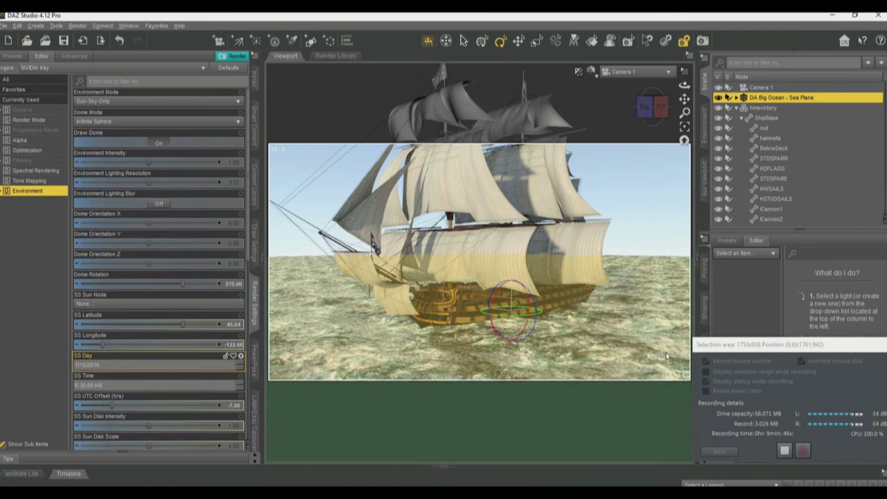
Switch the viewport from the Iray preview to a faster textured draw style and set the hmsvictory figure's overall scale to 25%.
left_click(591, 72)
left_click(586, 166)
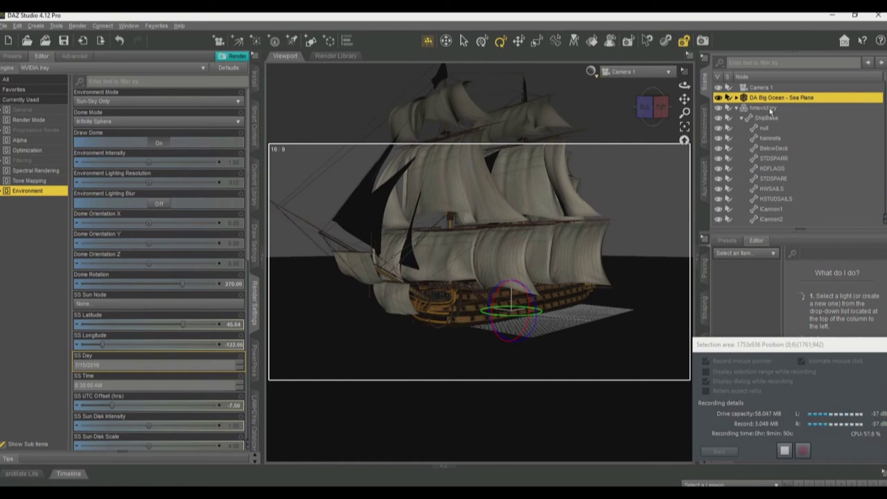
left_click(768, 109)
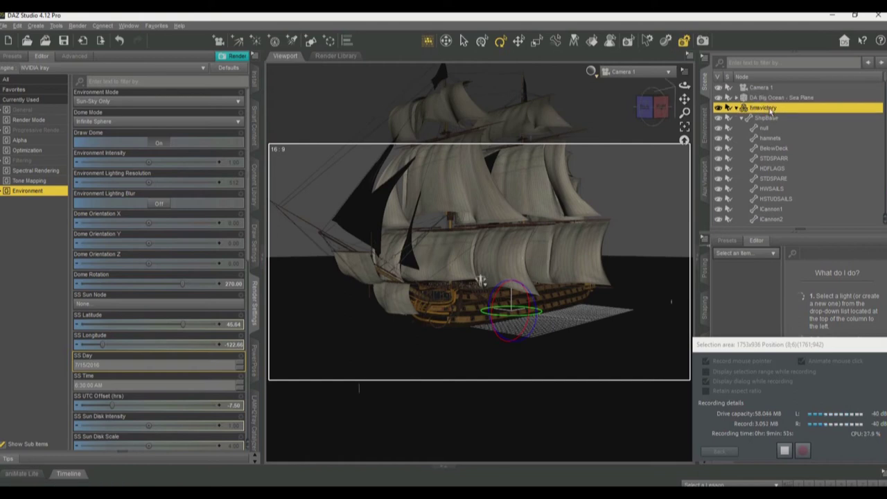
left_click(707, 266)
left_click(707, 264)
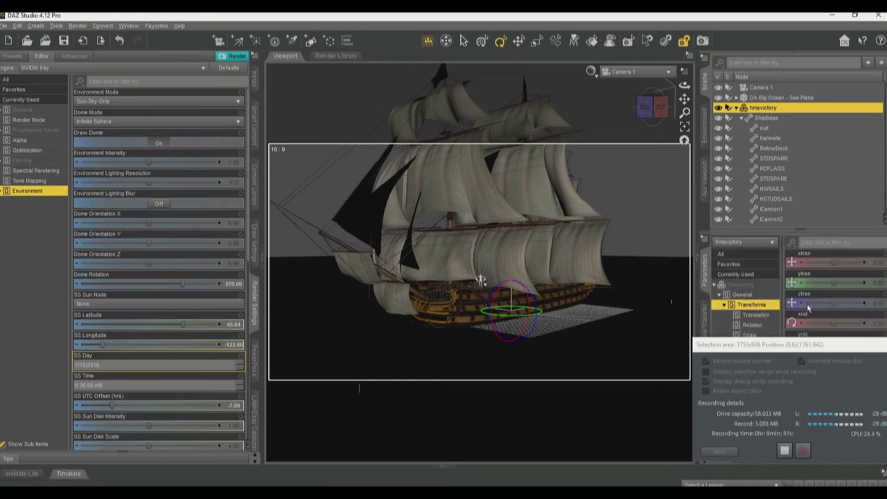
left_click_drag(835, 345, 154, 332)
left_click(878, 387)
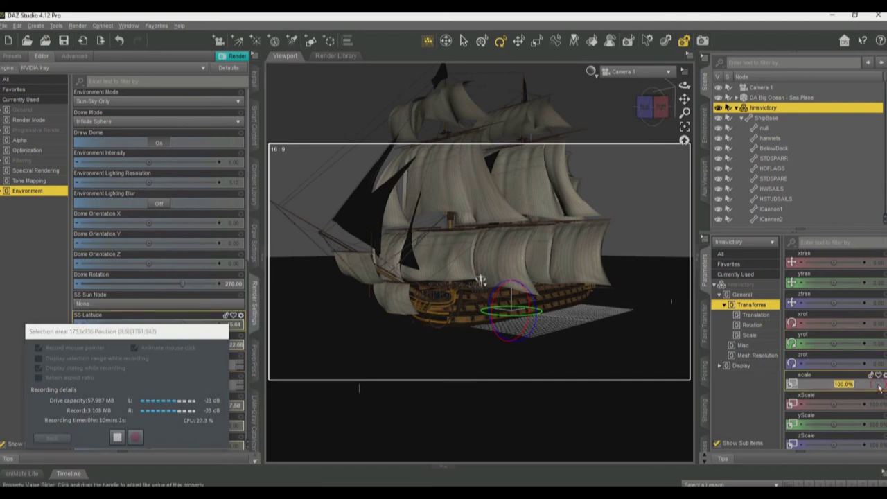
type("25")
key("Return")
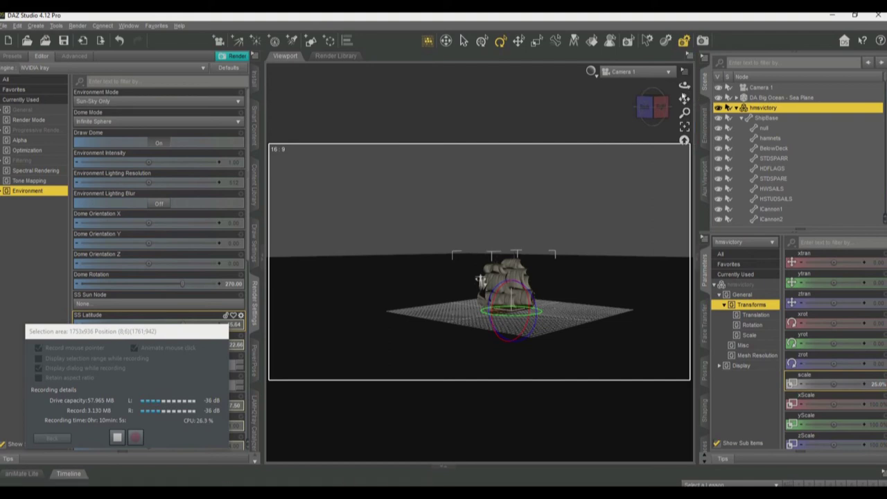
Reframe Camera 1 closely on the scaled-down ship and switch the viewport draw style back to NVIDIA Iray.
left_click(684, 127)
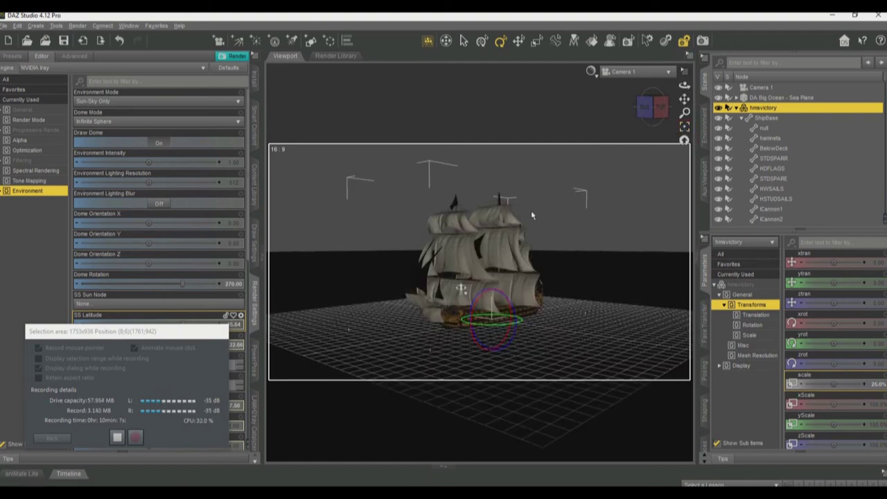
scroll(531, 210, "up", 3)
scroll(531, 234, "up", 4)
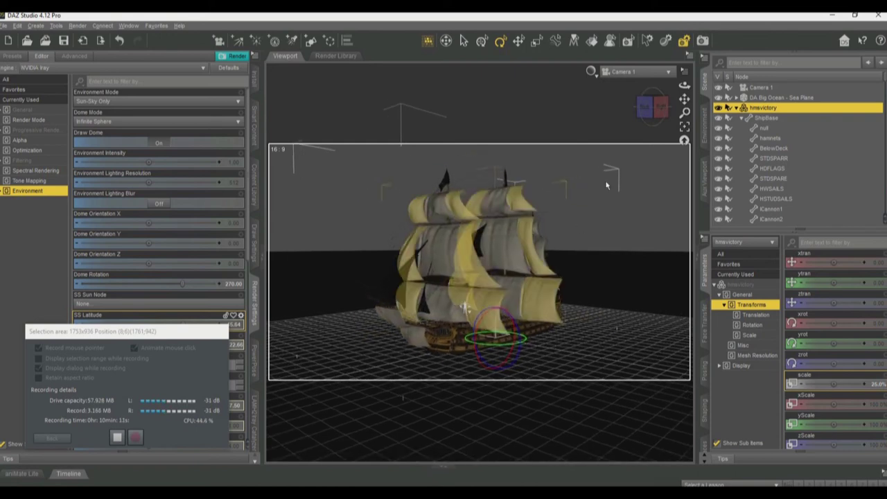
left_click_drag(683, 88, 651, 107)
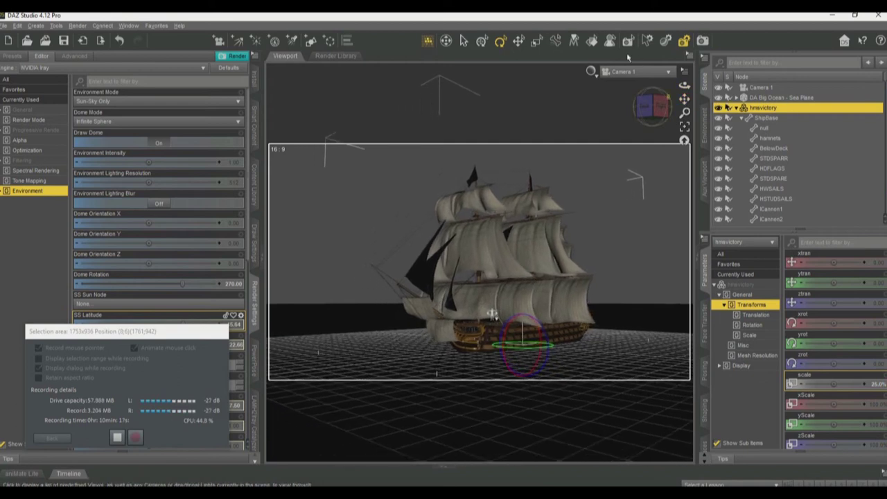
left_click(590, 72)
left_click(588, 193)
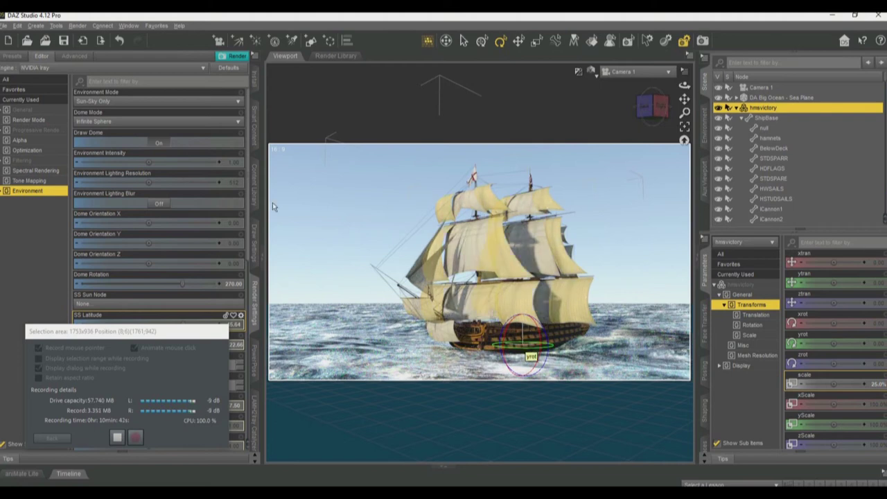
Try a Dome Rotation of 0 for the ship's lighting.
left_click(231, 284)
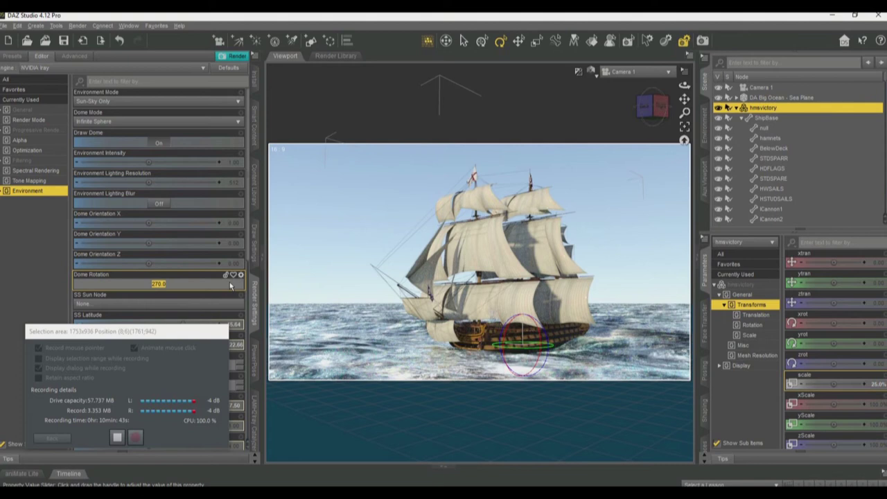
type("0")
key("Return")
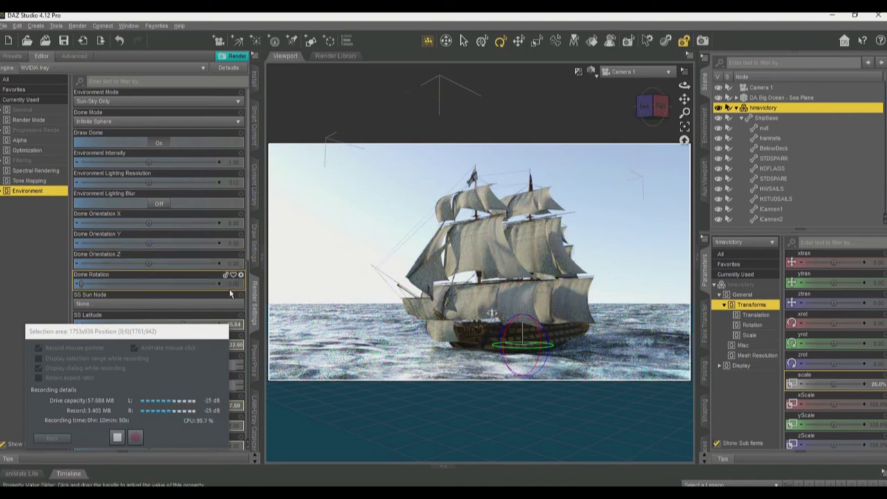
Set the Dome Rotation to 300 and turn Draw Dome off in the Environment settings.
left_click(232, 287)
type("300")
key("Return")
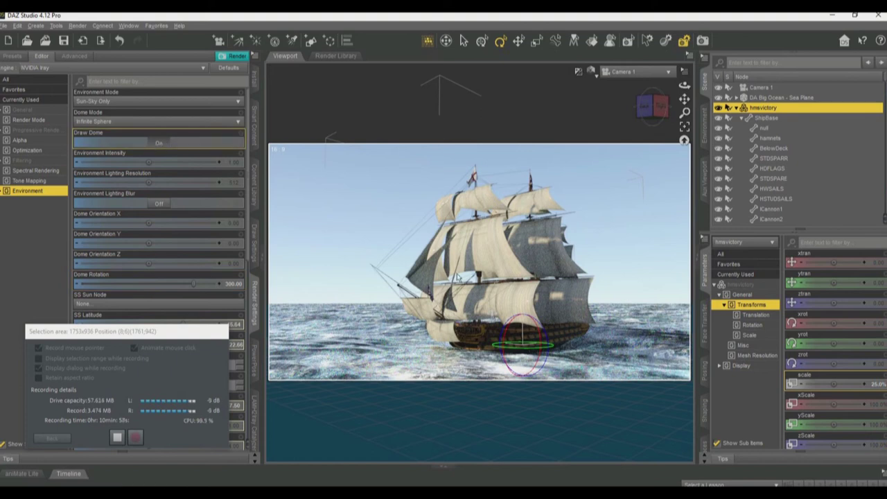
left_click(163, 145)
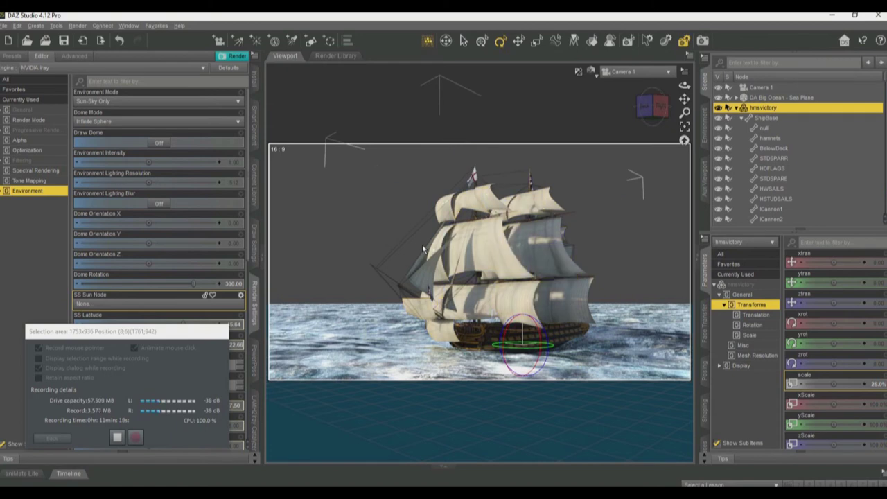
Find the TL Dawn Sky 003 preset among the render-settings presets and apply it to the scene.
left_click(12, 56)
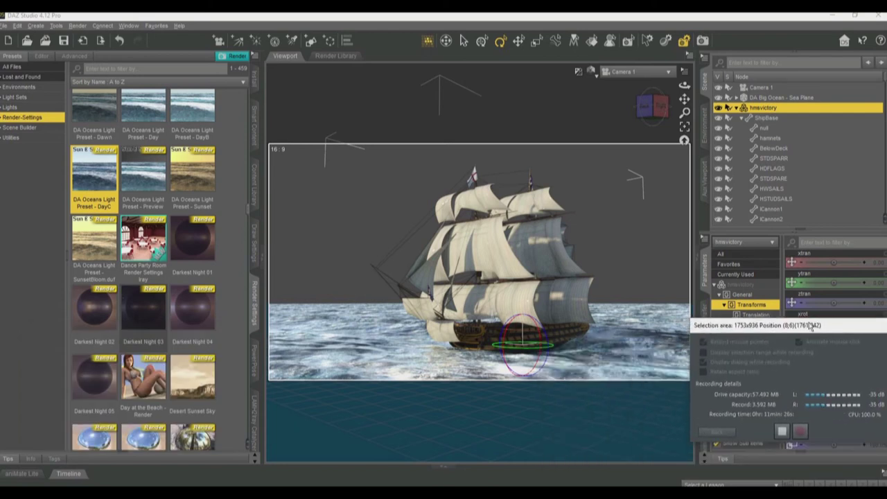
scroll(184, 305, "down", 10)
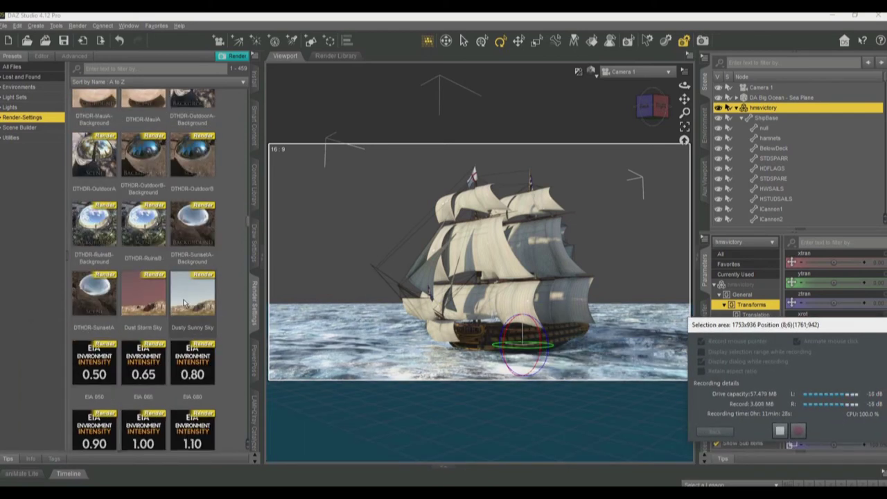
scroll(181, 312, "down", 3)
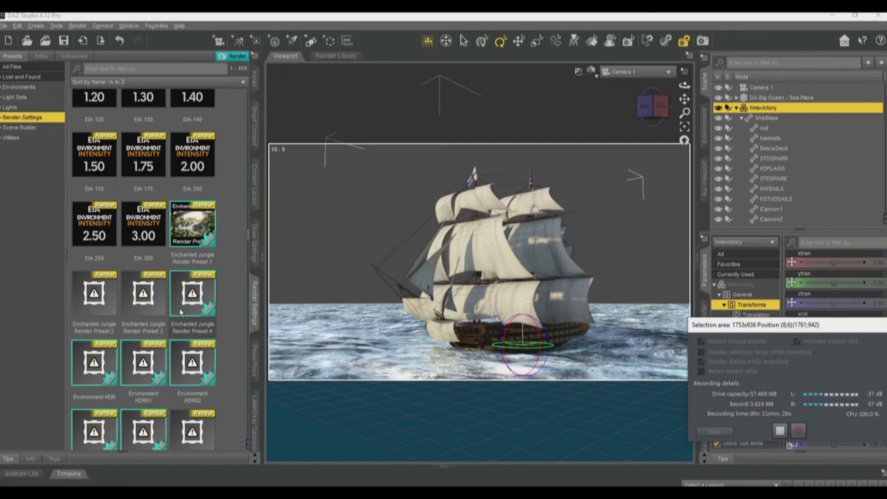
scroll(184, 312, "down", 15)
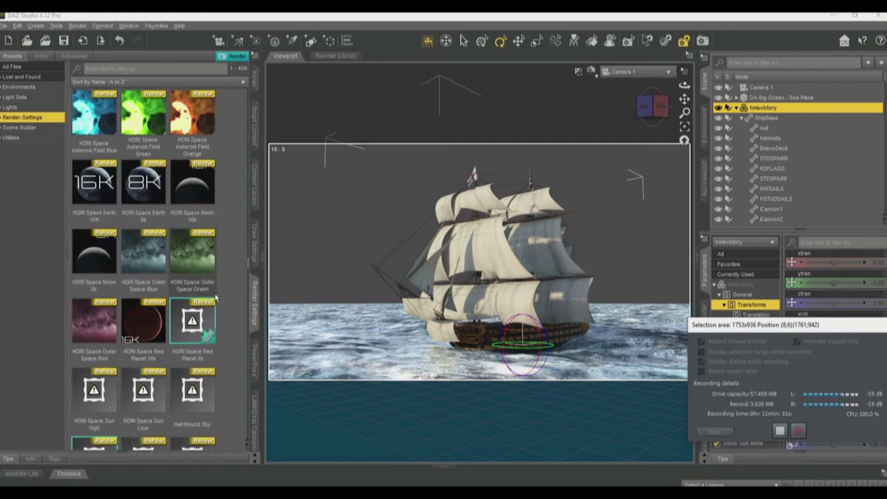
scroll(216, 298, "down", 2)
scroll(215, 298, "down", 5)
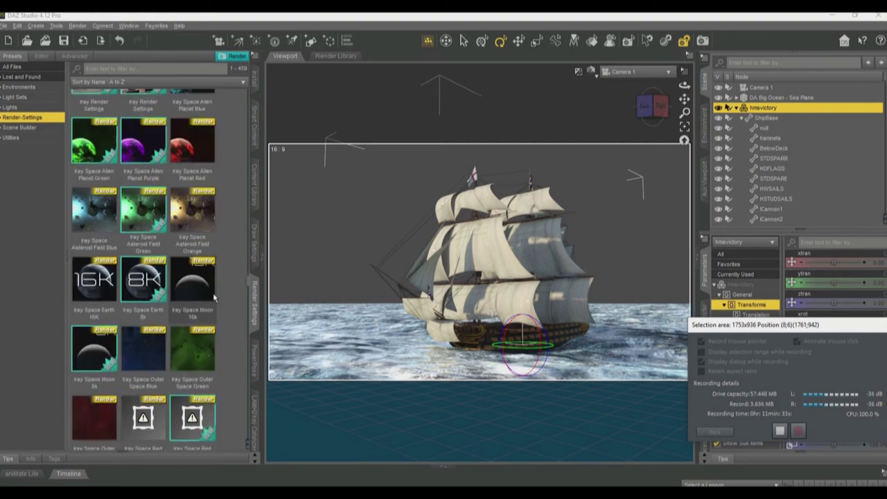
scroll(216, 298, "down", 3)
scroll(189, 297, "down", 5)
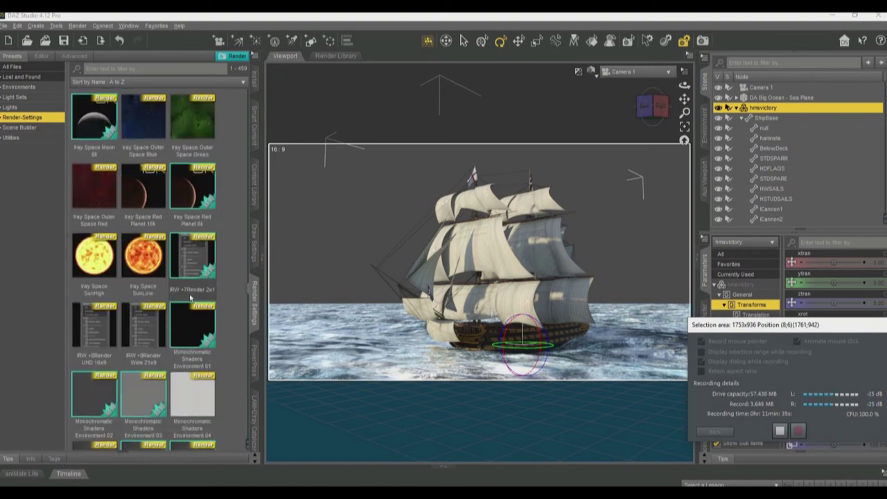
scroll(190, 294, "down", 8)
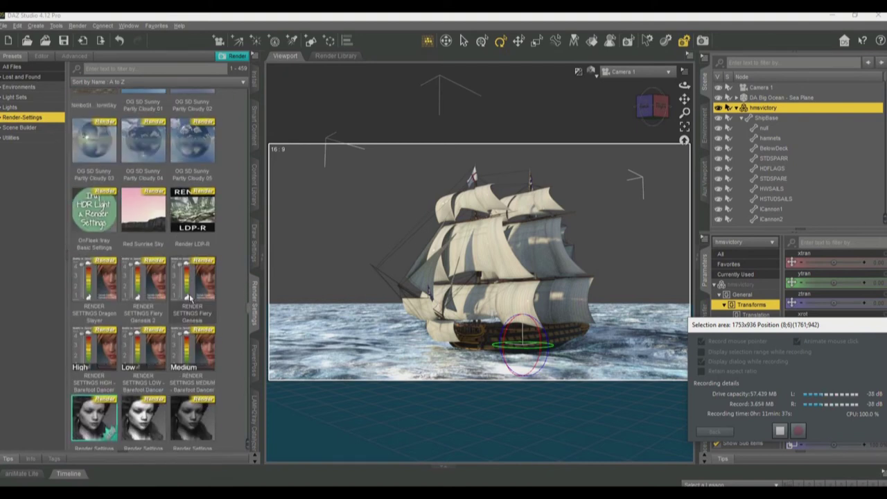
scroll(189, 294, "down", 6)
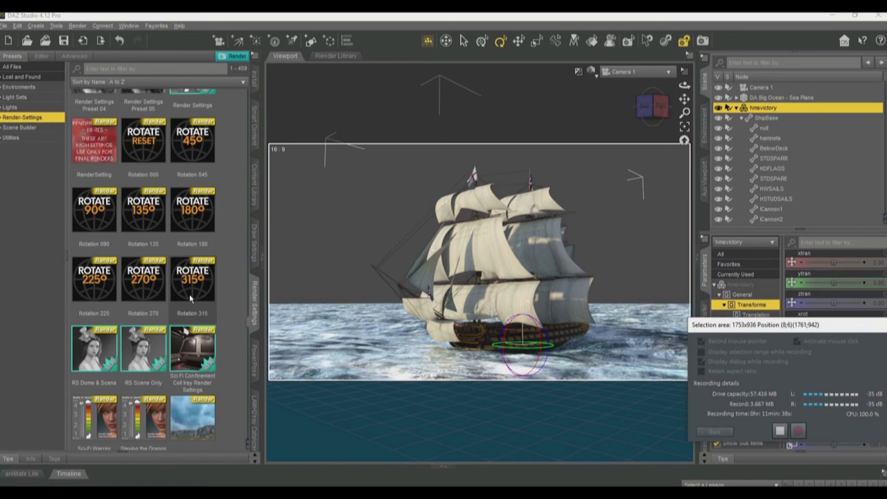
scroll(189, 294, "down", 4)
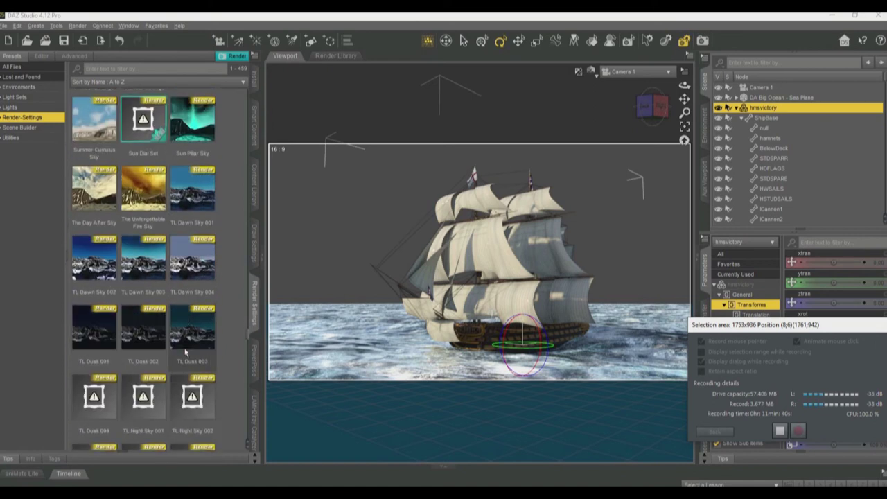
scroll(177, 251, "up", 1)
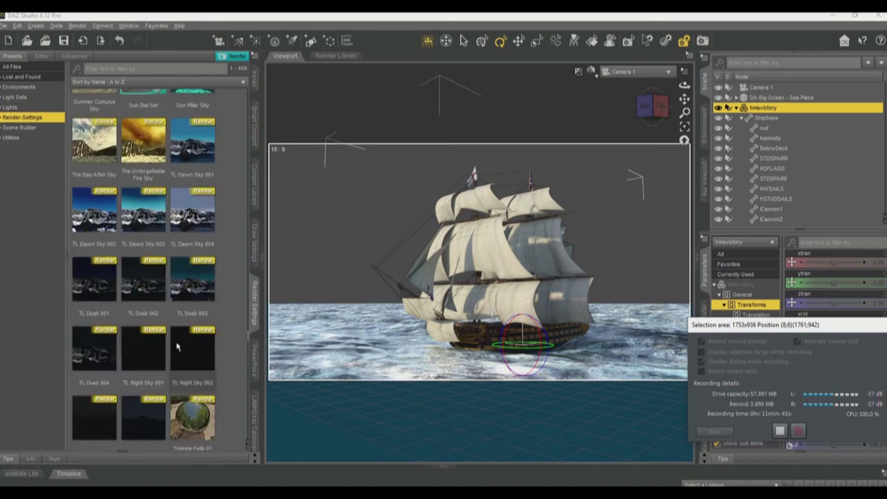
double_click(144, 217)
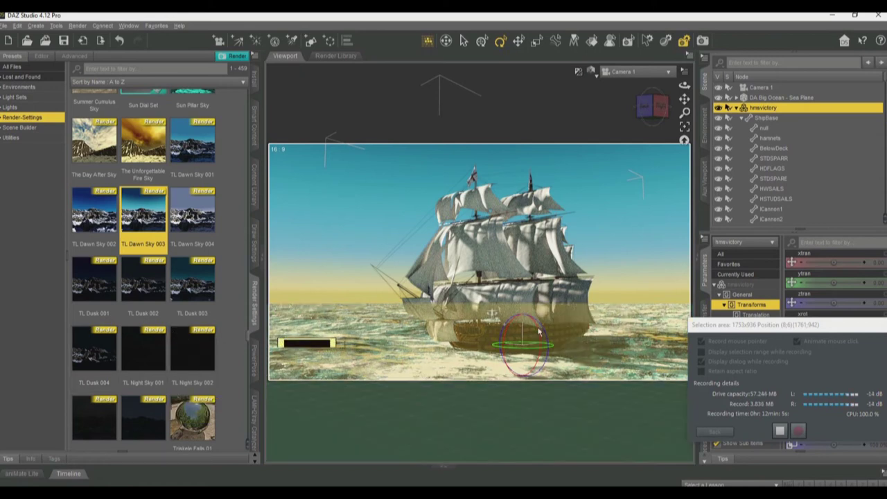
Tilt the hmsvictory ship slightly on the water, undoing the stronger first rotation.
mouse_move(540, 332)
left_mouse_down()
mouse_move(547, 374)
mouse_move(542, 364)
left_mouse_up()
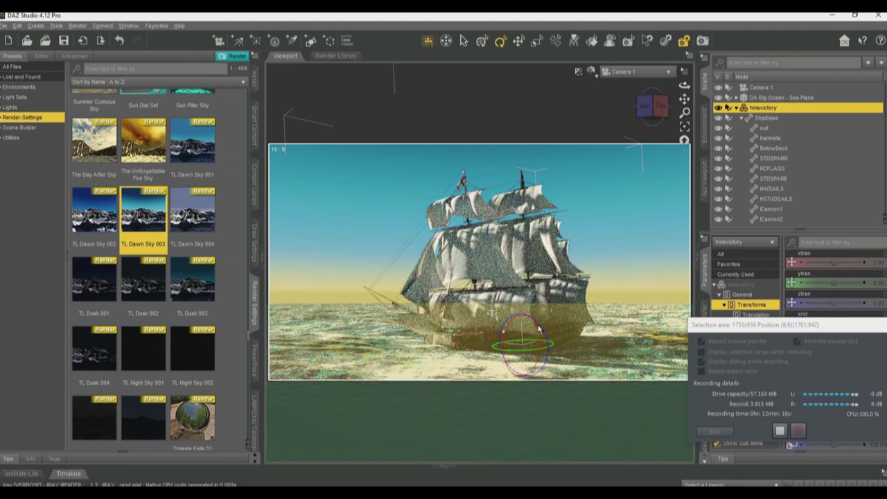
key("ctrl+z")
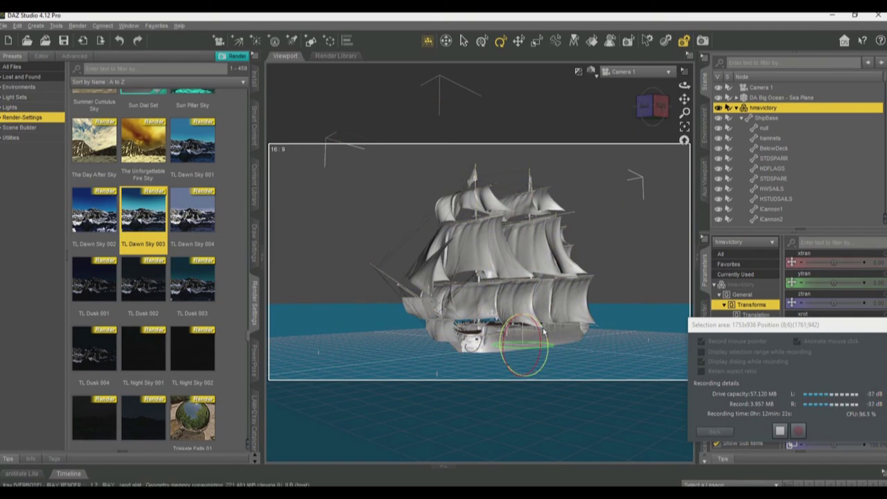
mouse_move(542, 327)
left_mouse_down()
mouse_move(563, 299)
mouse_move(554, 323)
left_mouse_up()
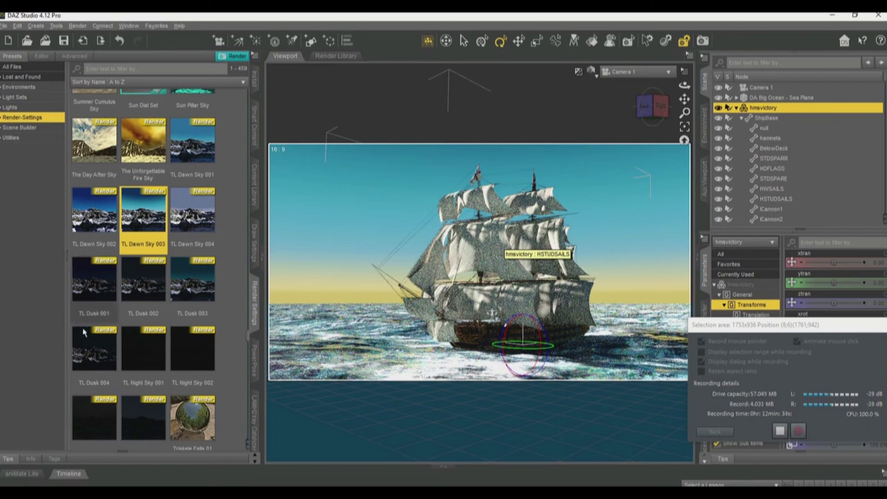
Try the TL Dusk 003 render-settings preset on the scene and replace it with TL Night Sky 001.
mouse_move(95, 333)
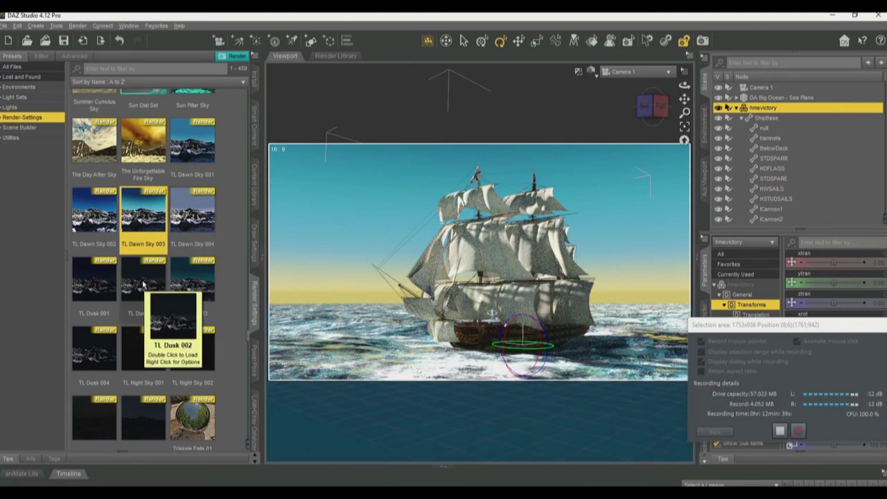
double_click(192, 282)
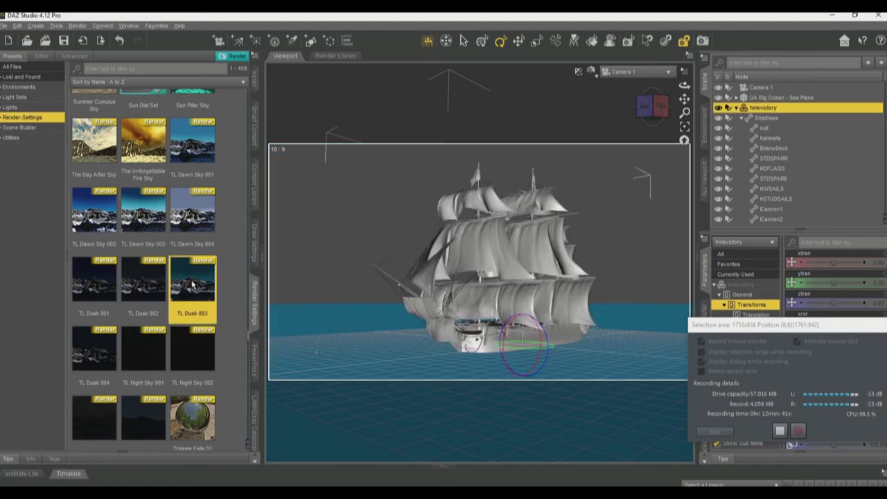
mouse_move(203, 284)
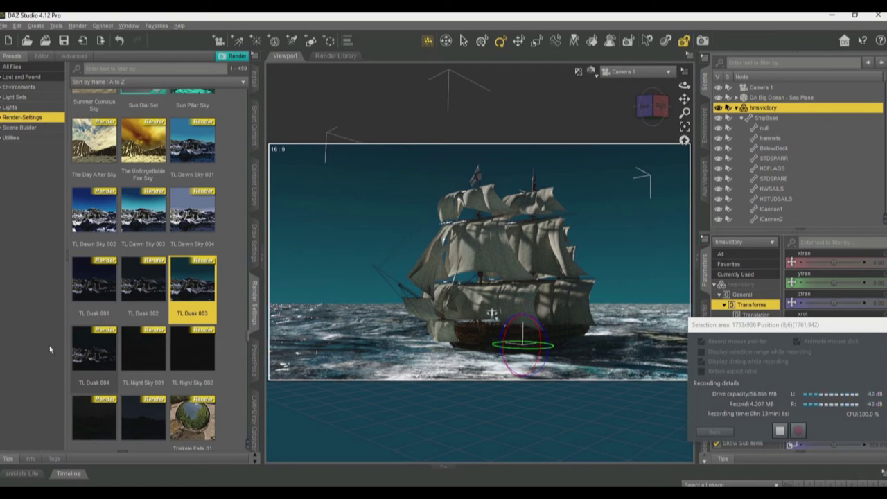
double_click(141, 354)
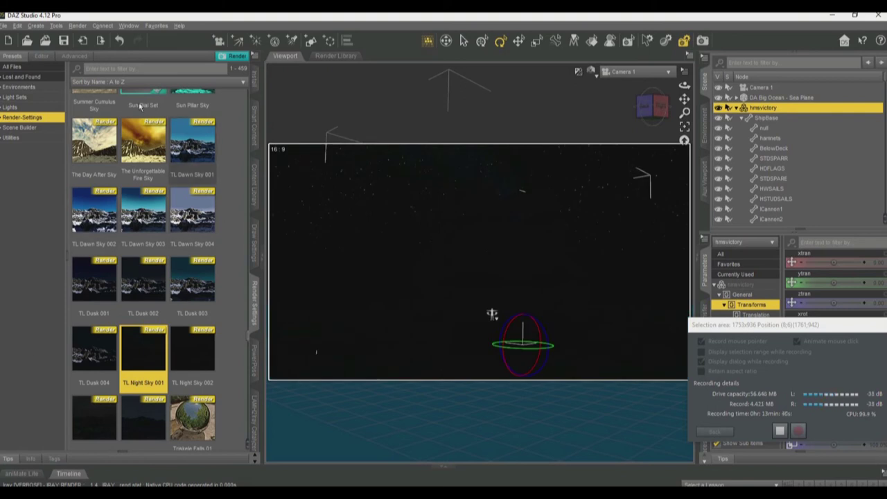
Try F/Stop values of 5, 2 and 0.5 in the Tone Mapping render settings to brighten the night scene.
left_click(41, 56)
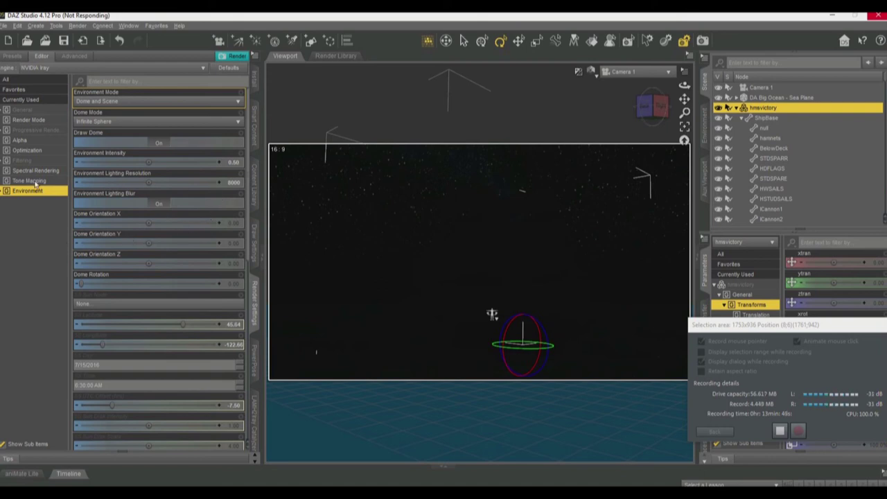
left_click(35, 183)
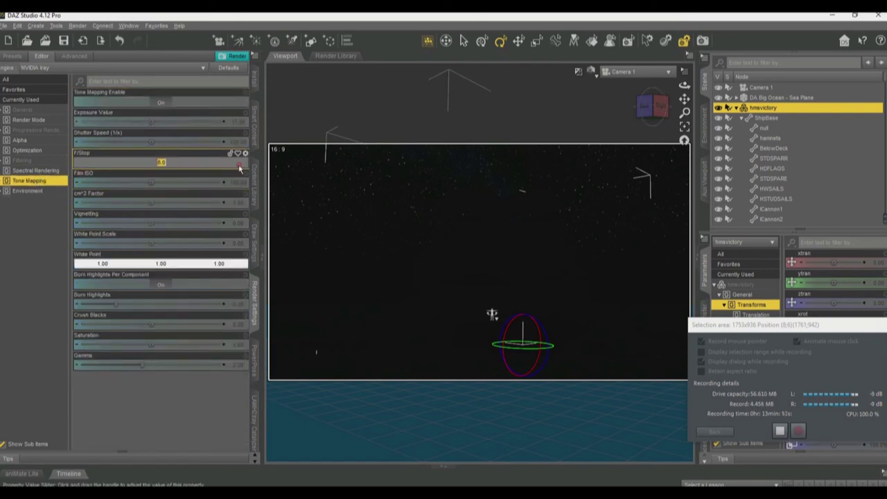
type("5")
key("Return")
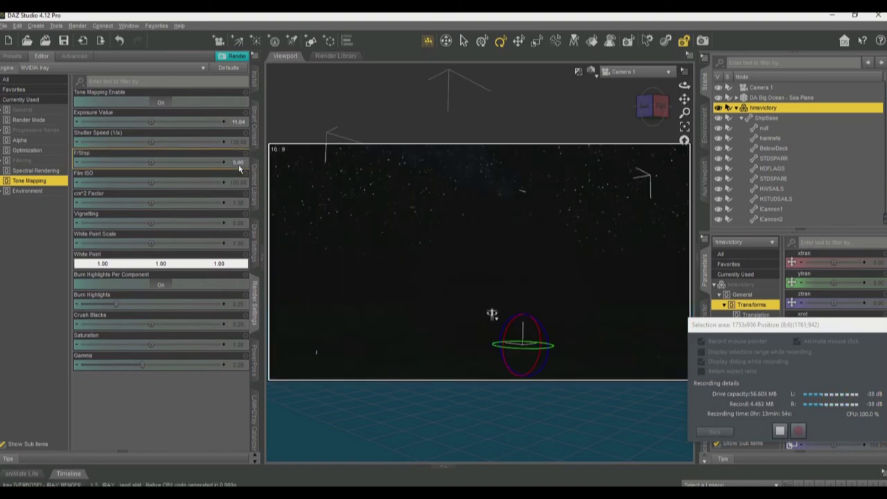
left_click(239, 165)
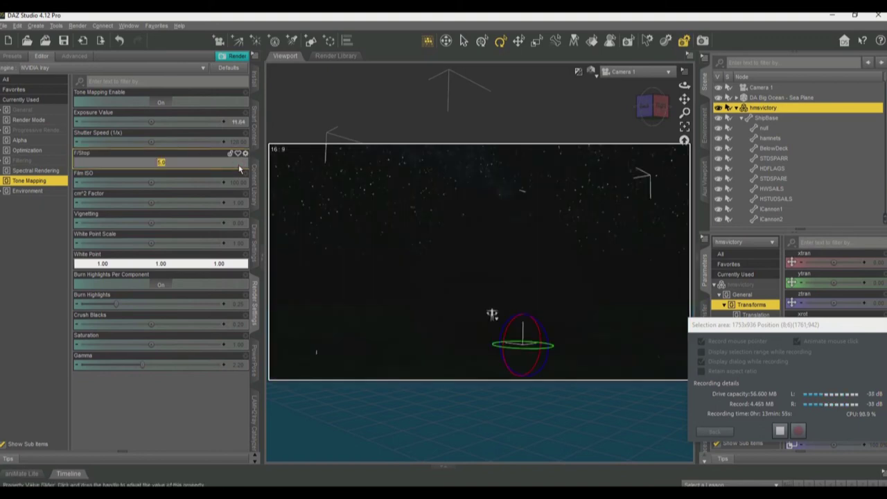
type("2")
key("Return")
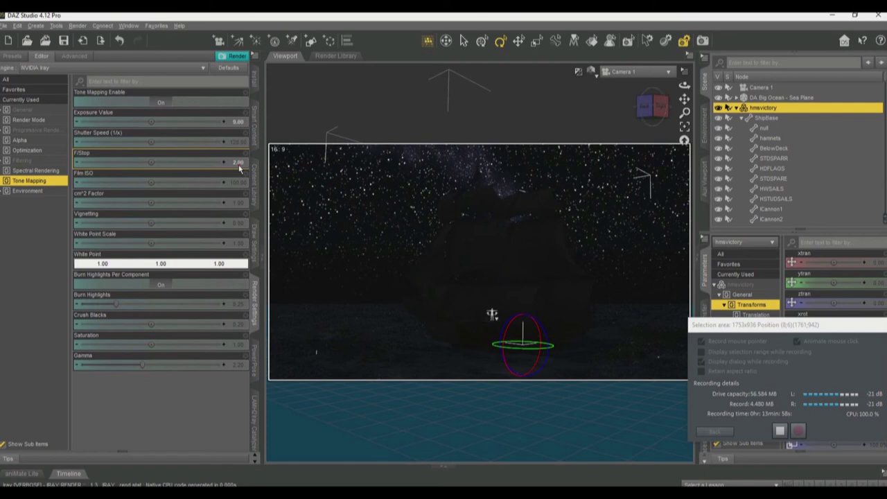
left_click(239, 164)
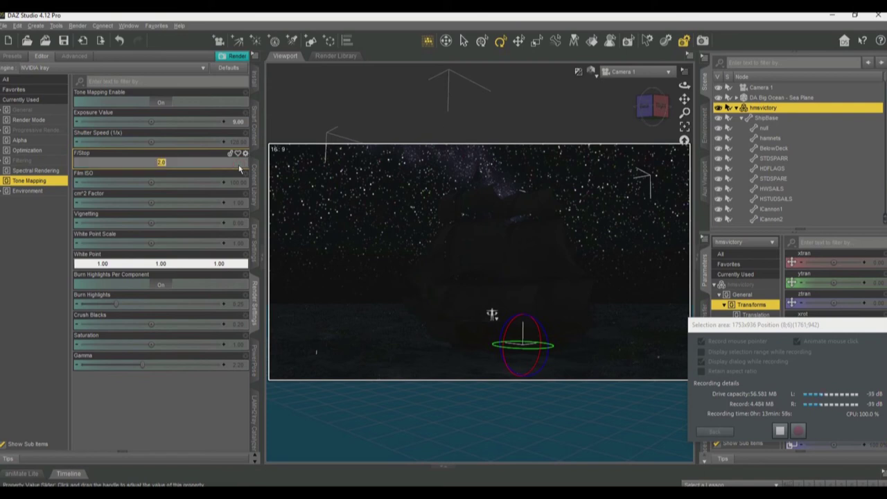
type("0.5")
key("Return")
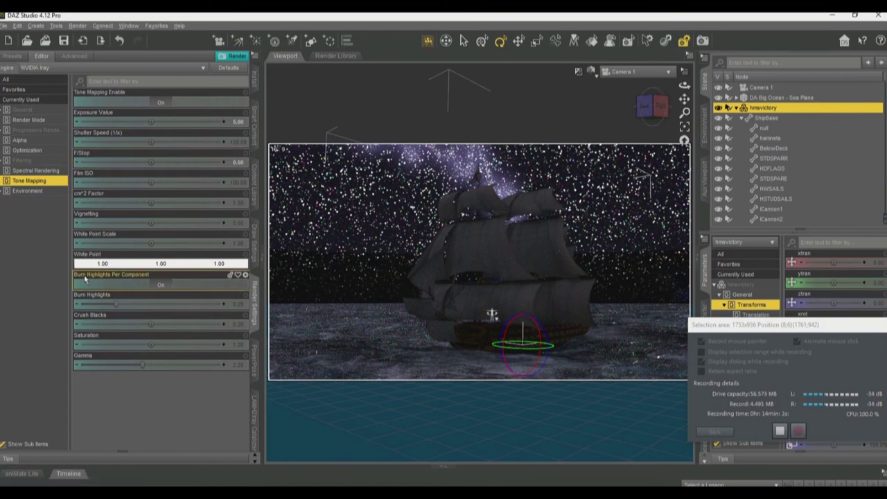
Set the Tone Mapping F/Stop to 1.
left_click(240, 168)
type("1")
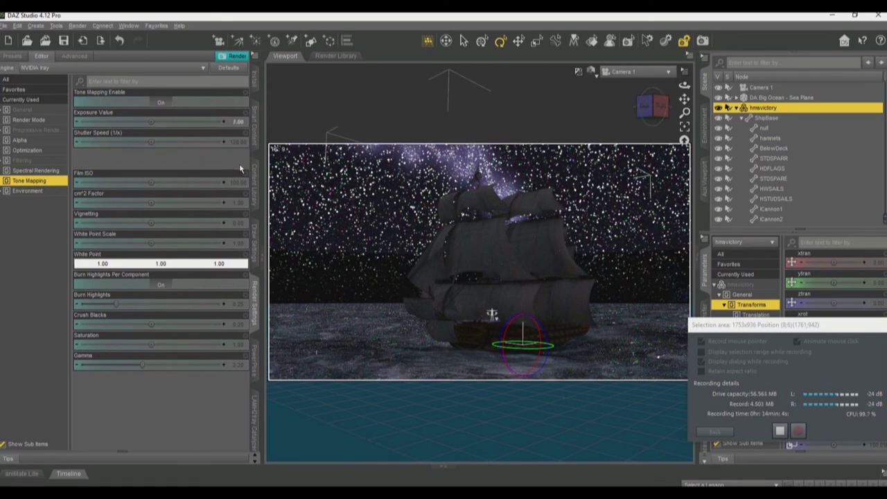
key("Return")
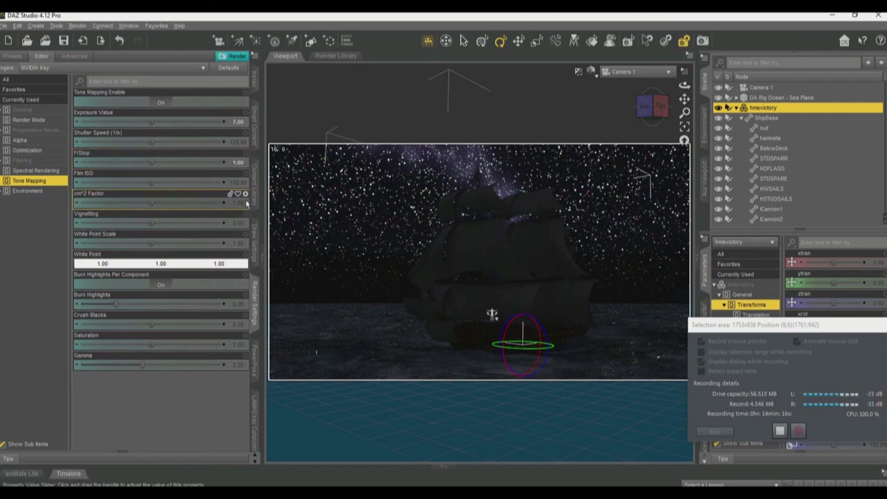
Change the viewport draw style to Texture Shaded and switch from Camera 1 to the Perspective View.
left_click(592, 72)
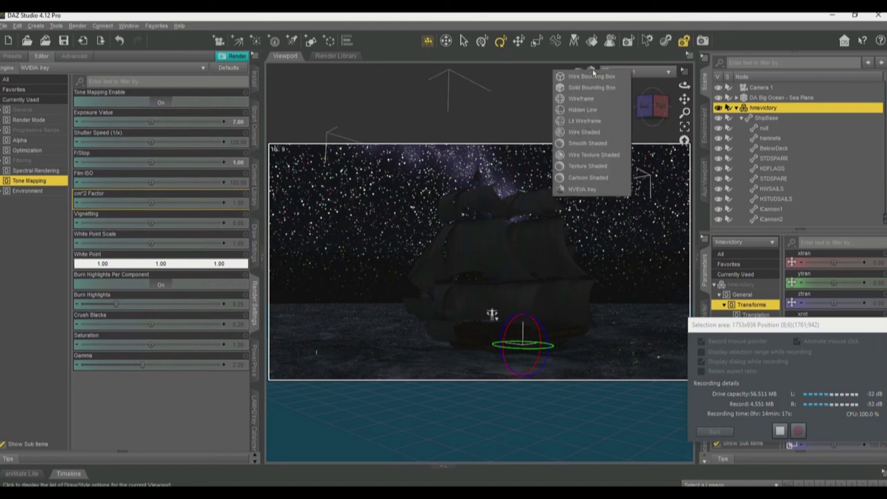
left_click(588, 168)
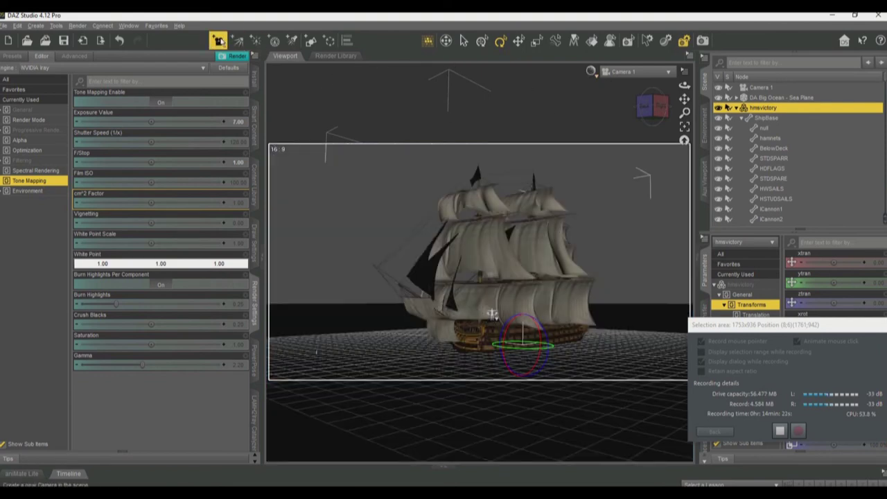
left_click(624, 72)
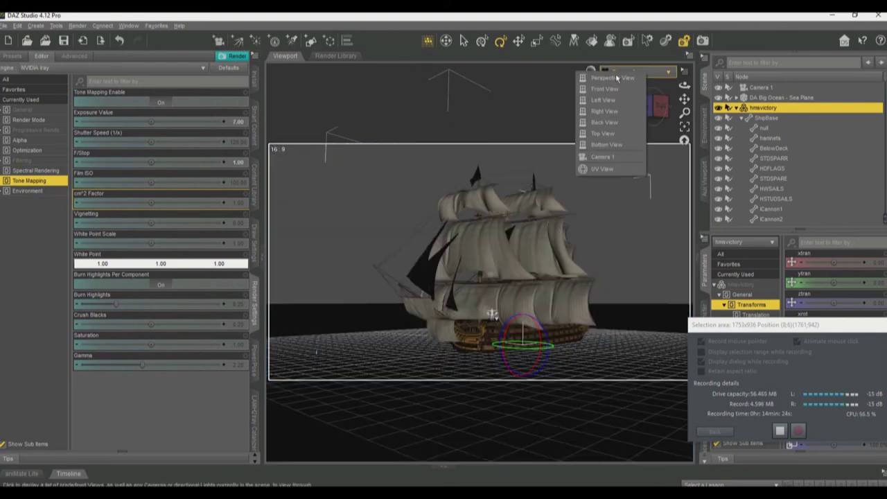
left_click(613, 77)
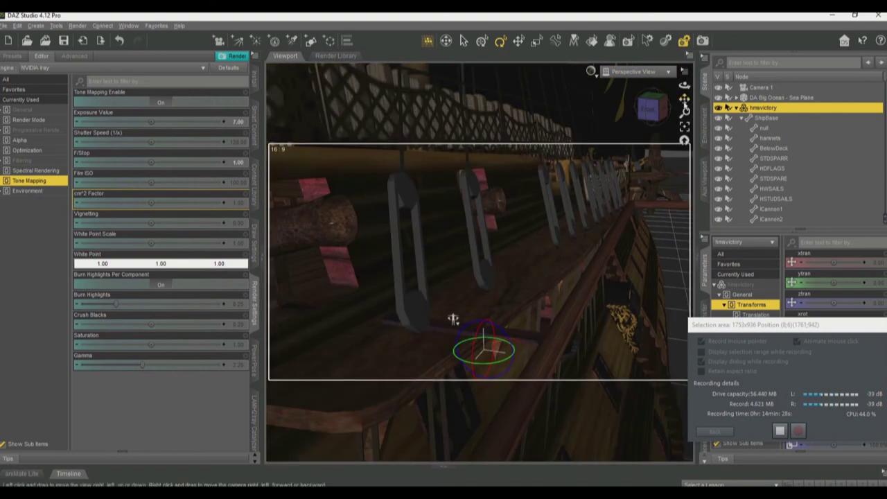
Create a point light named PointLight over the ship's deck, placed with the active Perspective View transforms.
left_click_drag(452, 319, 554, 367)
left_click_drag(663, 102, 663, 121)
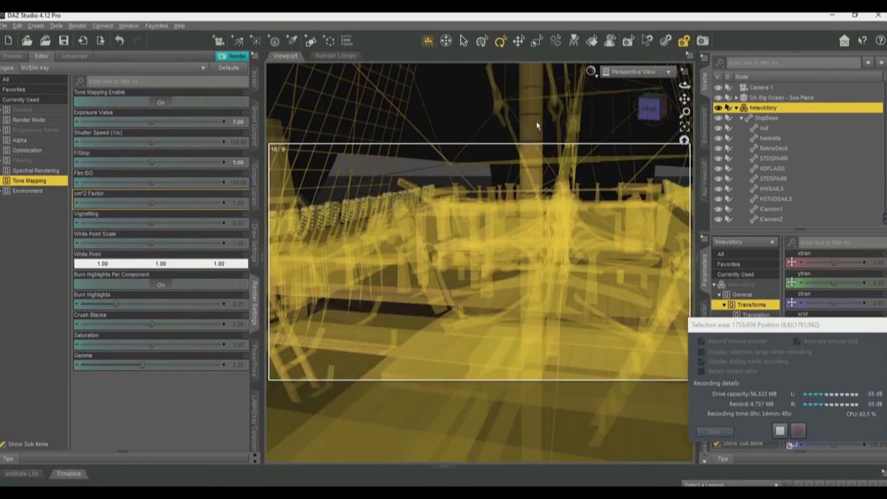
left_click(255, 43)
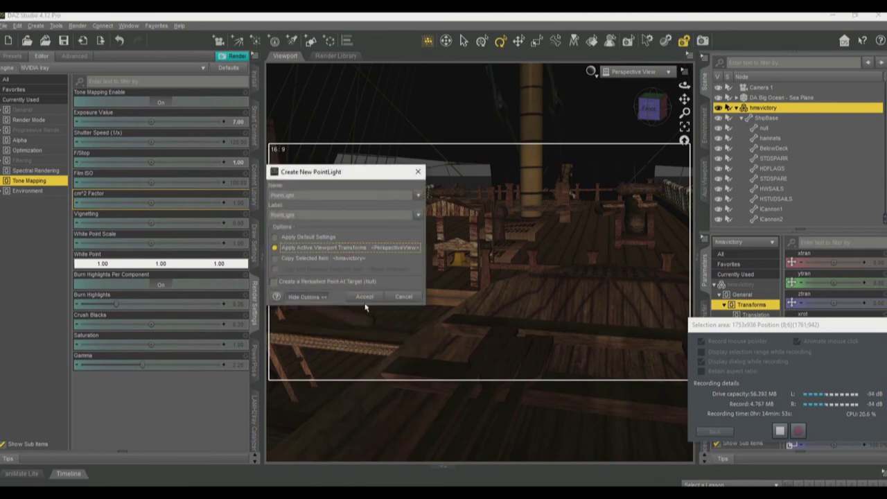
left_click(364, 297)
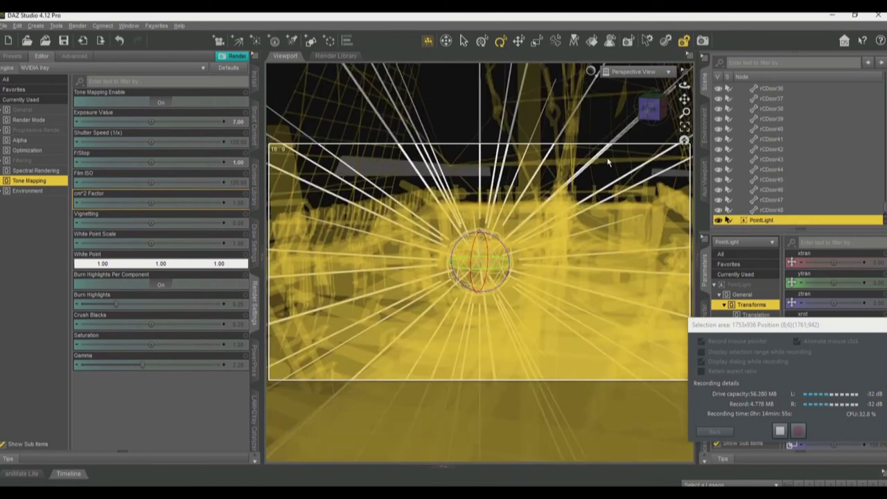
left_click_drag(684, 99, 610, 151)
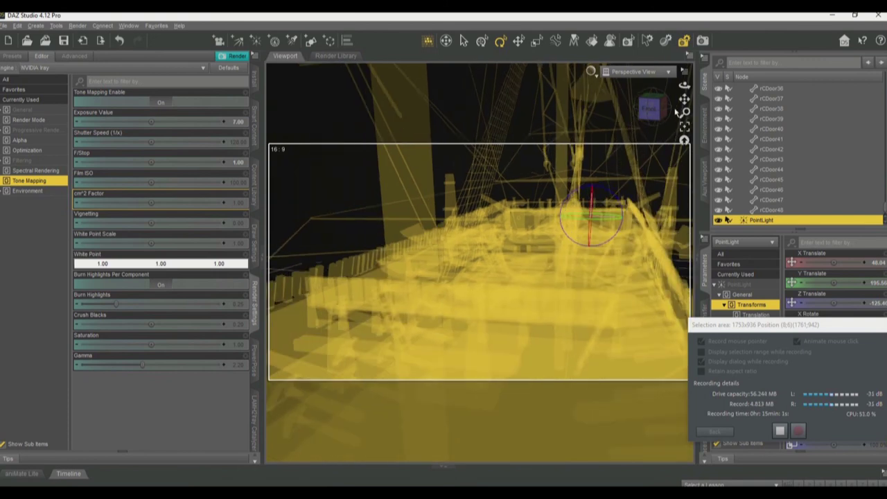
Reframe the Perspective View and create a second point light, PointLight (2), using the active viewport transforms.
mouse_move(686, 101)
left_mouse_down()
mouse_move(692, 83)
mouse_move(684, 100)
left_mouse_up()
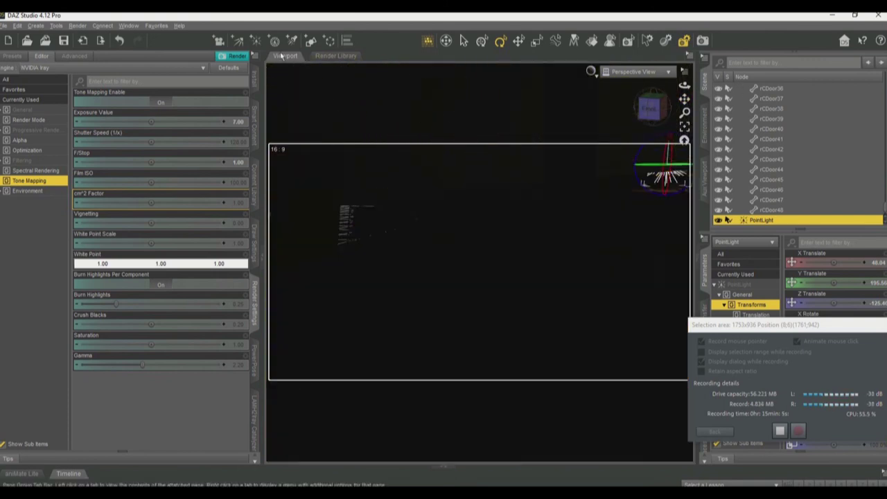
left_click(255, 40)
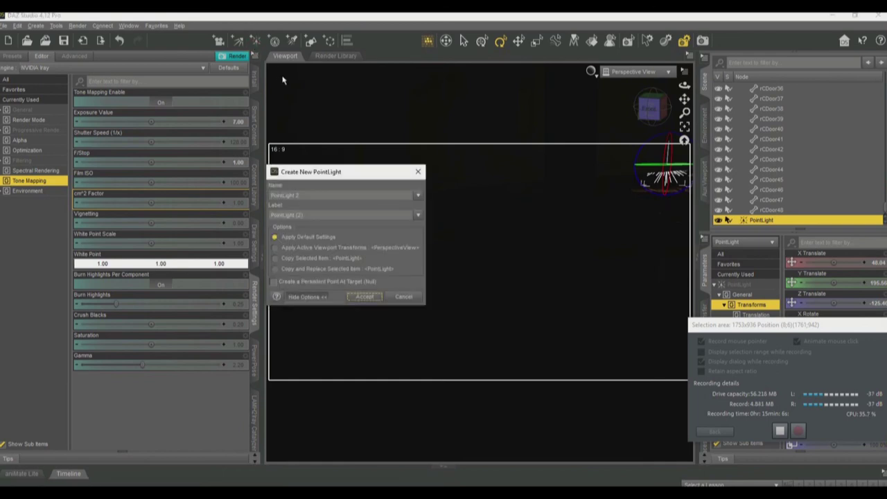
left_click(343, 248)
left_click(375, 295)
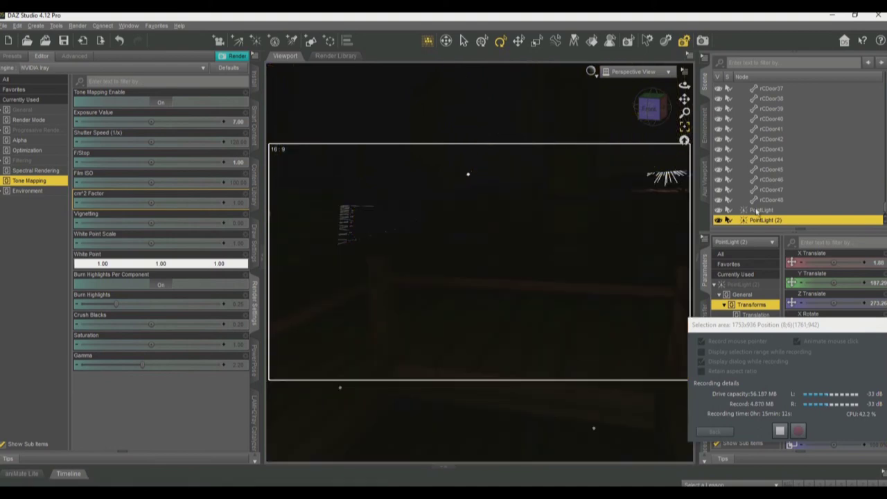
Frame the first PointLight, move the view to another spot on the ship, and create PointLight (3) with the active viewport transforms.
left_click(756, 210)
left_click(684, 126)
scroll(617, 189, "down", 5)
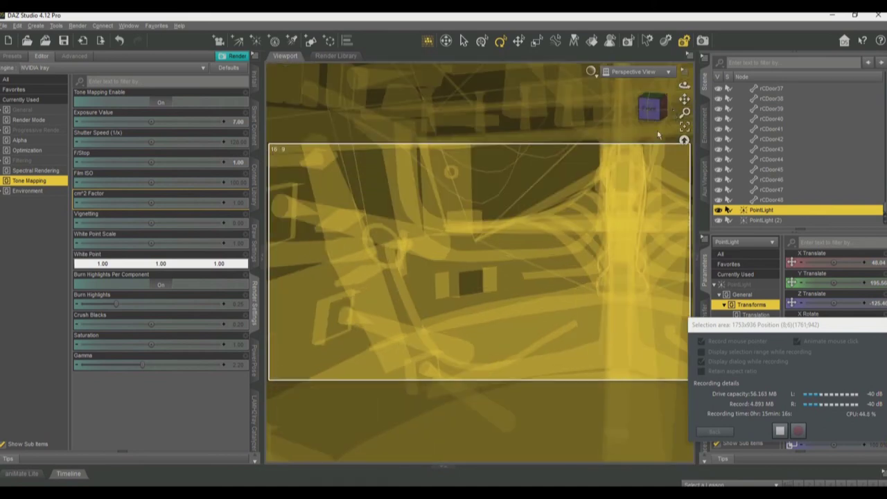
left_click_drag(684, 99, 294, 57)
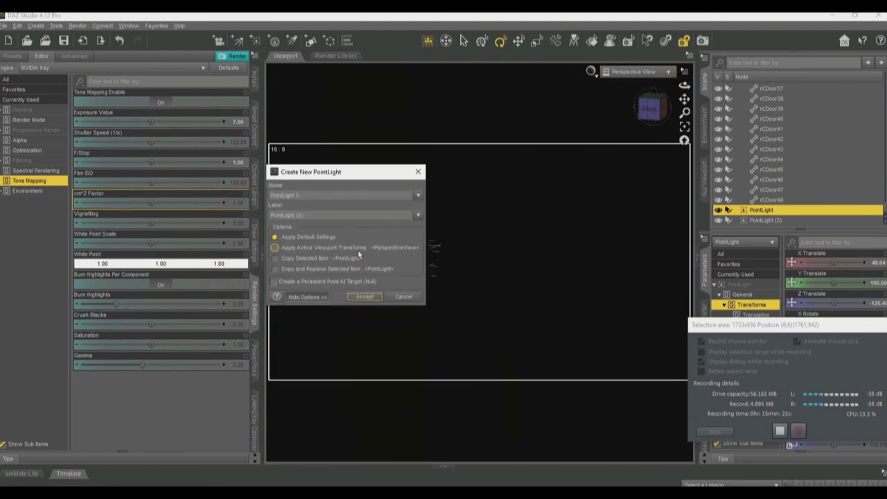
key("Return")
Create PointLight (4) at a new deck position using the active Perspective View transforms, and return the viewport to Camera 1.
mouse_move(684, 85)
left_mouse_down()
mouse_move(685, 99)
mouse_move(685, 72)
left_mouse_up()
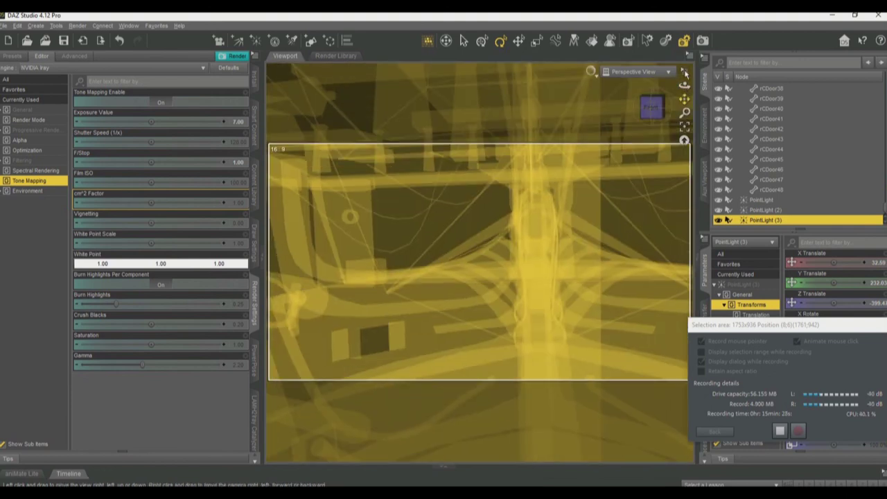
left_click_drag(685, 71, 576, 184)
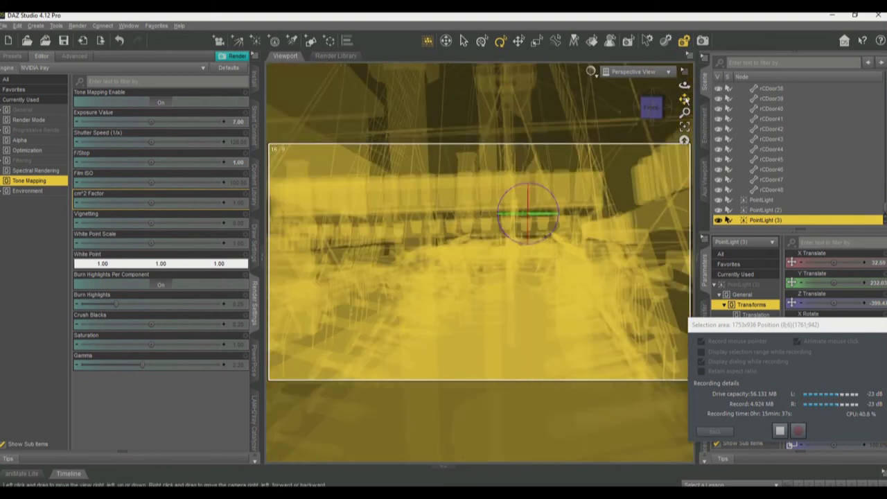
left_click_drag(685, 99, 682, 108)
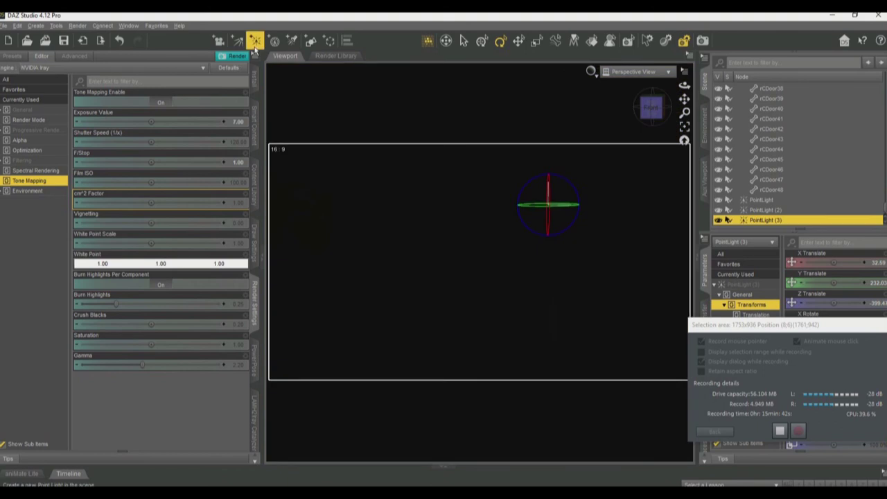
left_click(255, 40)
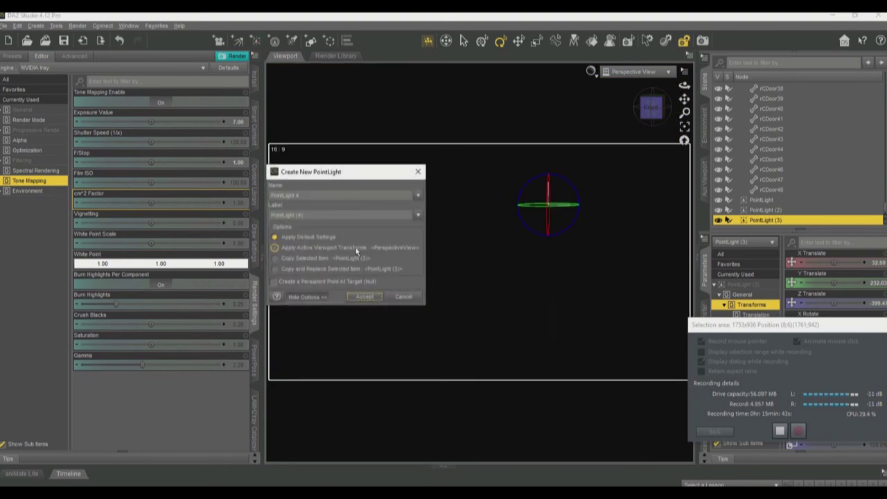
left_click(319, 248)
left_click(364, 297)
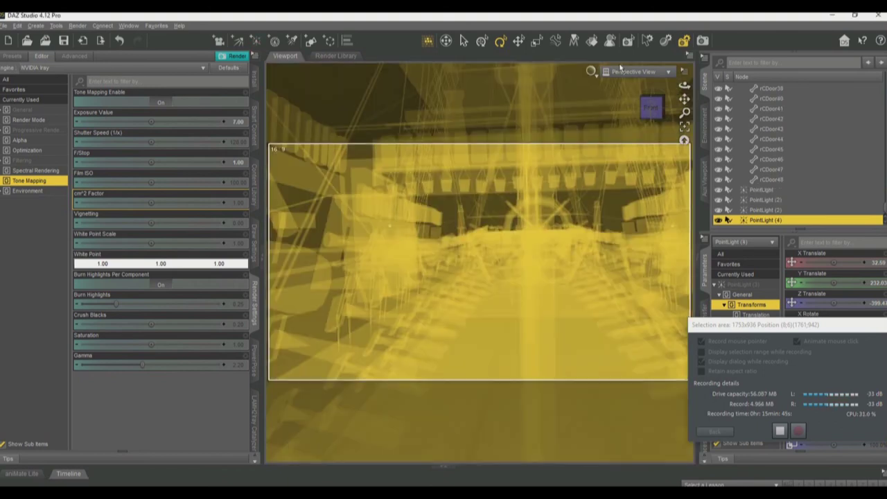
left_click(617, 72)
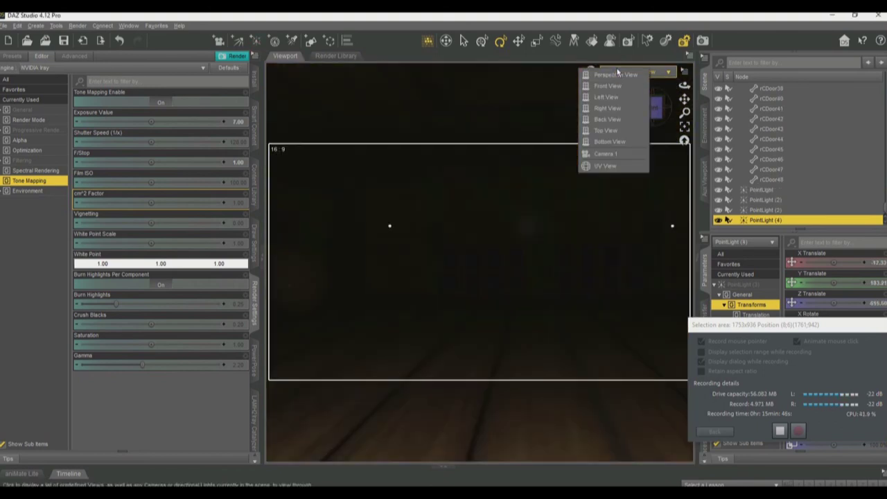
left_click(606, 153)
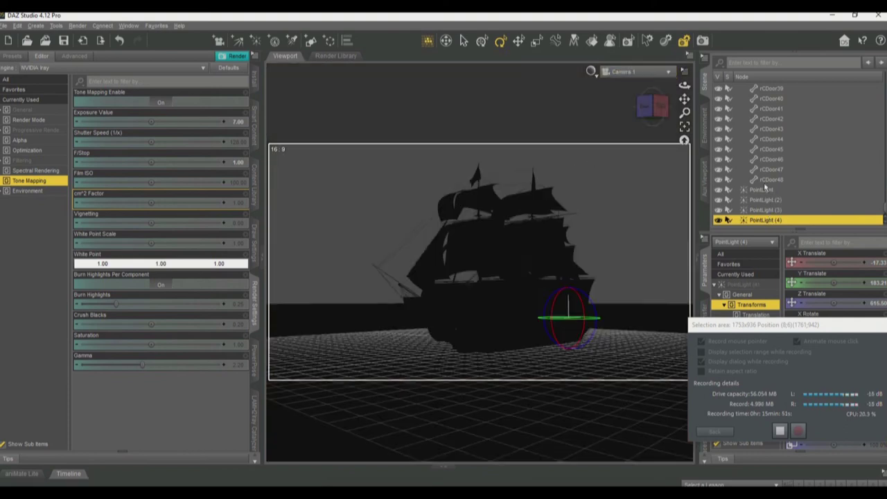
In the photometric settings of the first PointLight, set the temperature to about 3018 K and raise the luminous flux.
left_click(765, 191)
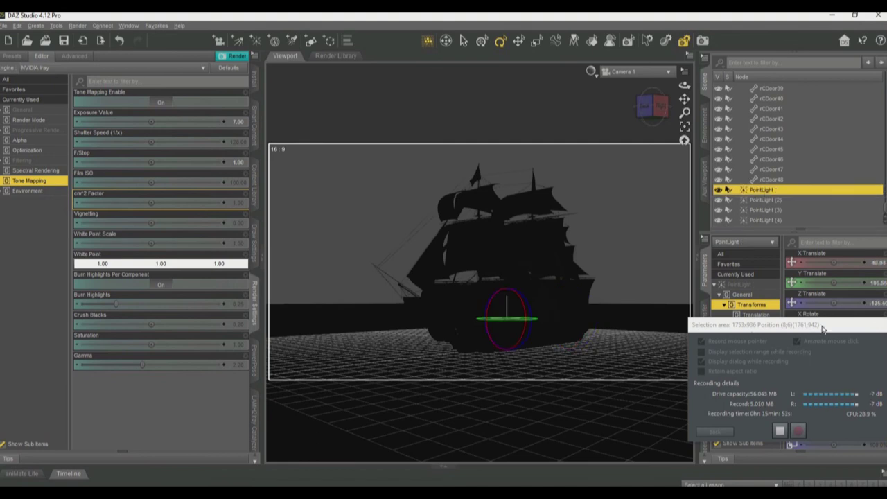
left_click_drag(874, 326, 199, 331)
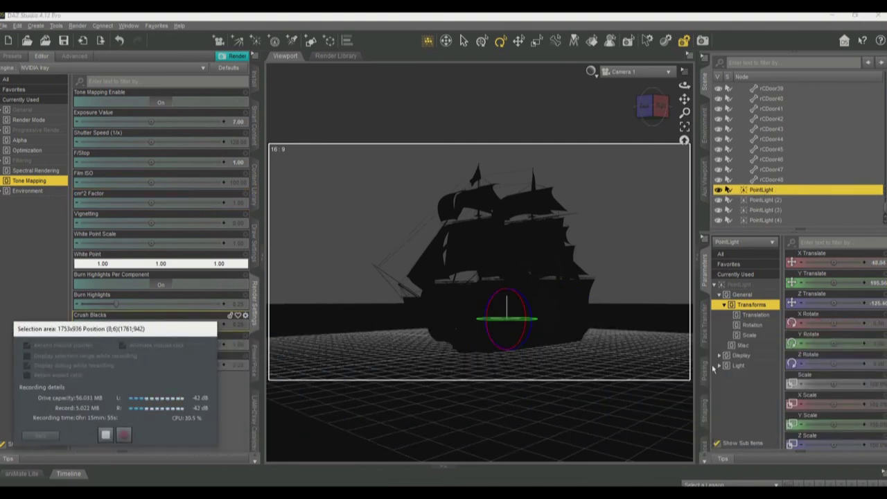
left_click(707, 433)
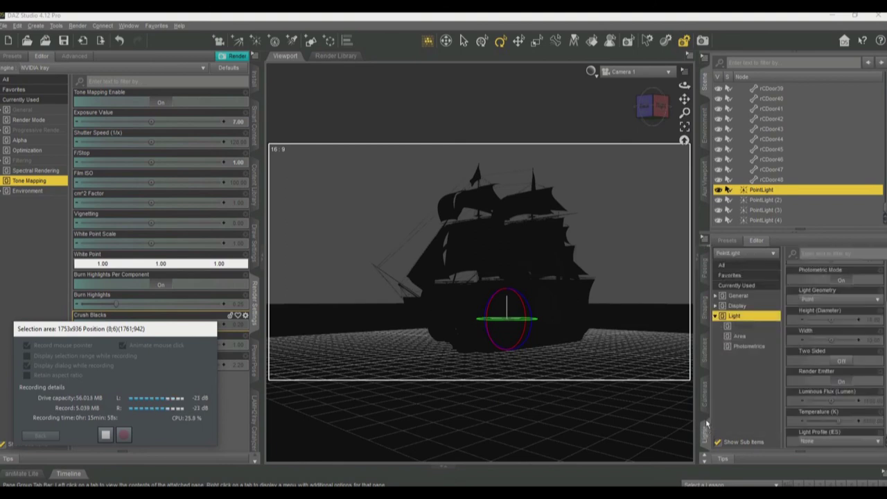
left_click(750, 346)
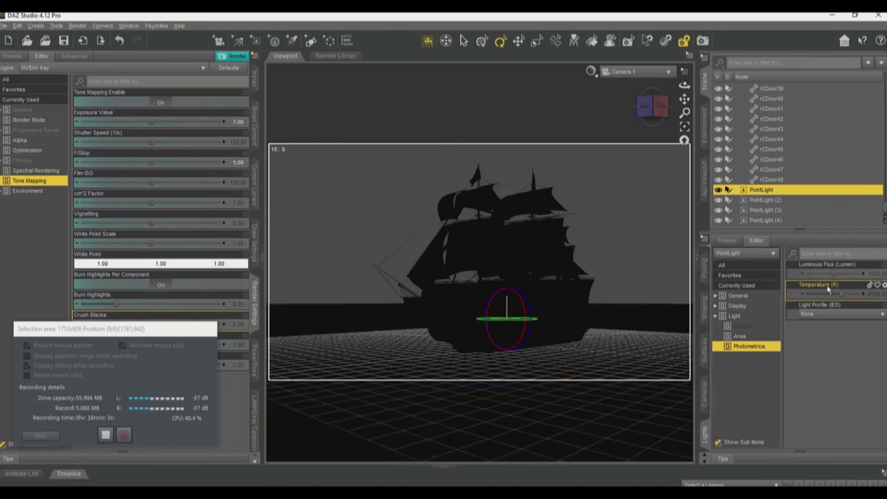
left_click_drag(823, 297, 825, 294)
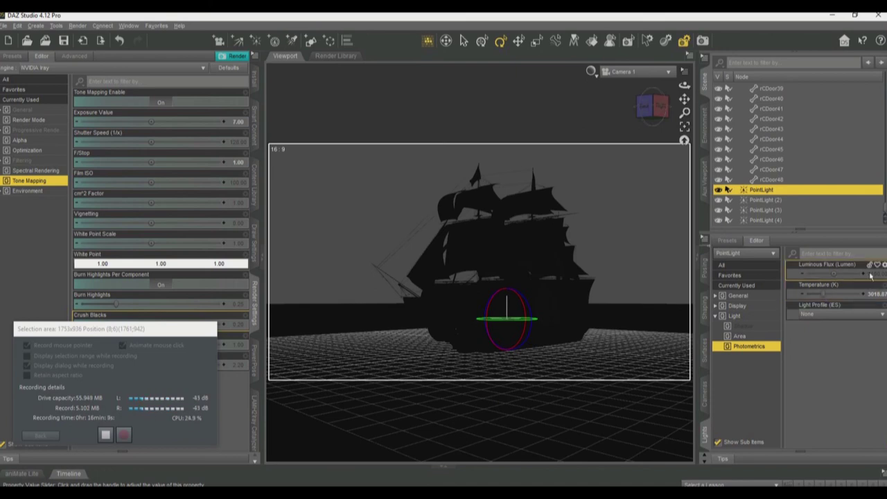
left_click(838, 276)
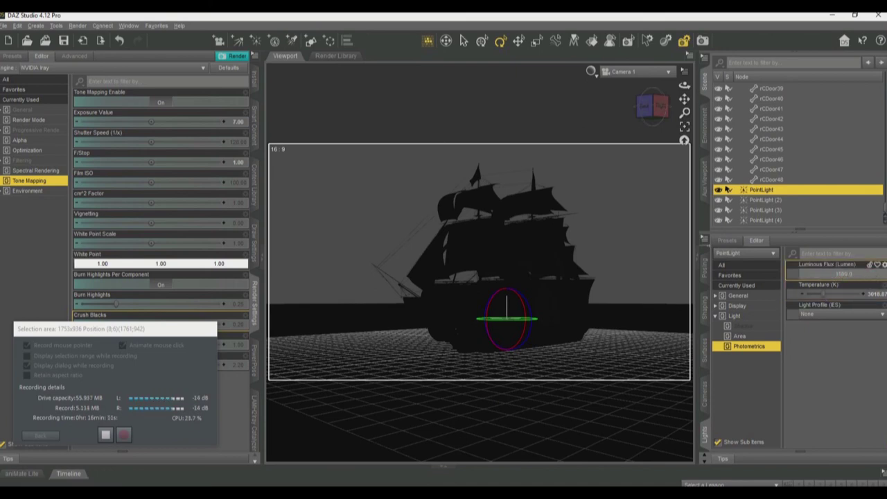
key("Return")
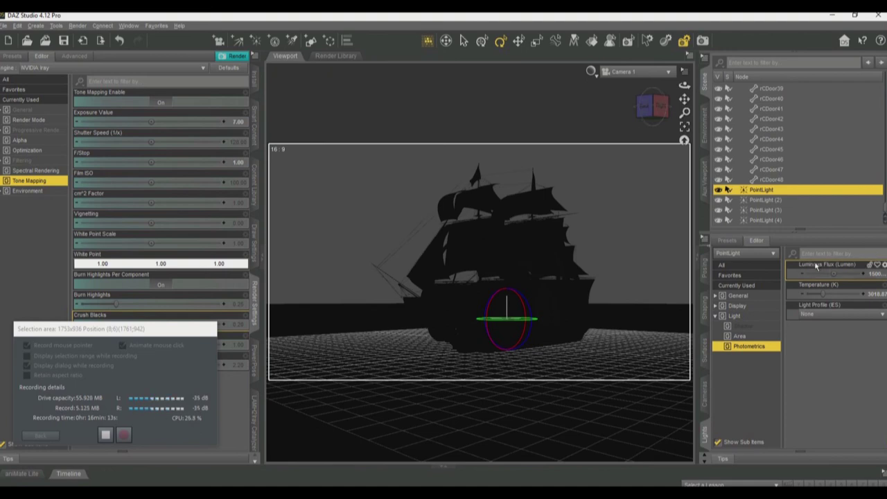
Raise the luminous flux of PointLight (2) and set its temperature to about 3207 K.
left_click(769, 200)
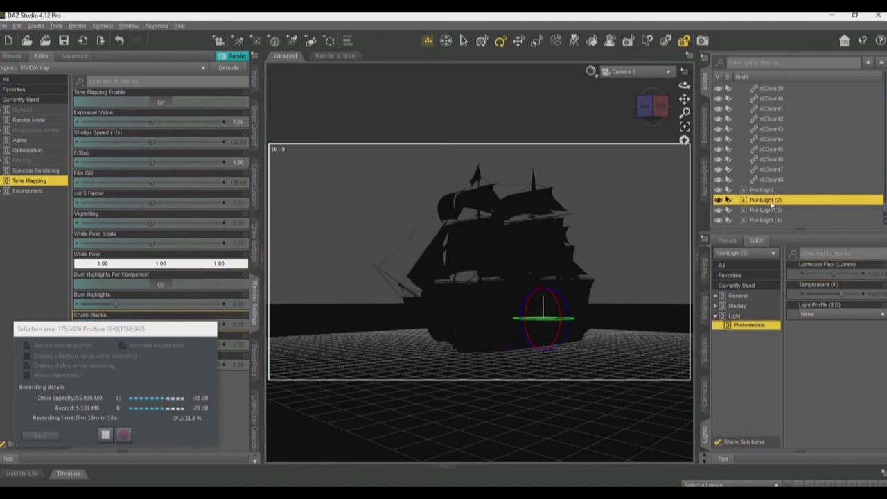
left_click(875, 273)
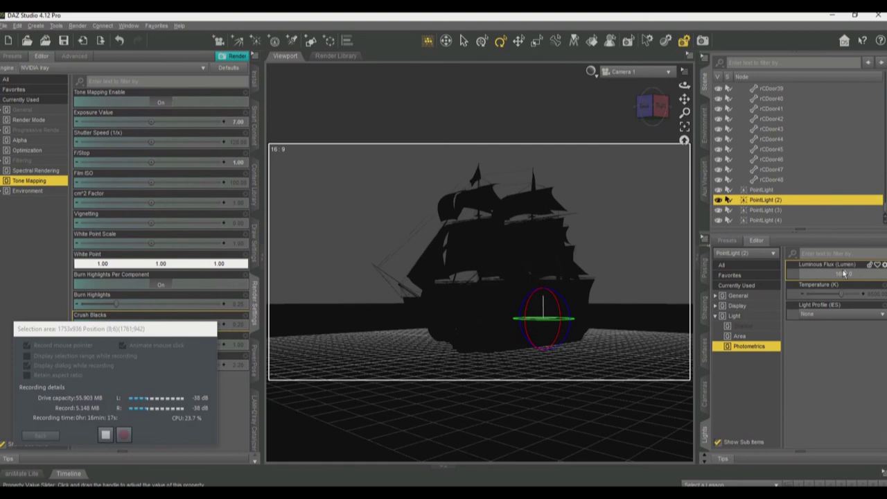
key("Return")
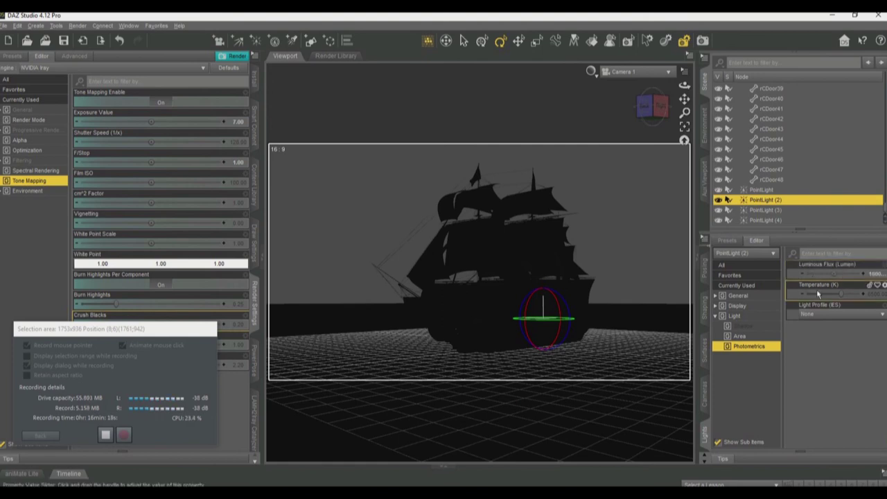
left_click(821, 294)
left_click_drag(823, 296, 825, 296)
Raise the luminous flux of PointLight (3) and lower its temperature to a warmer tone.
left_click(775, 210)
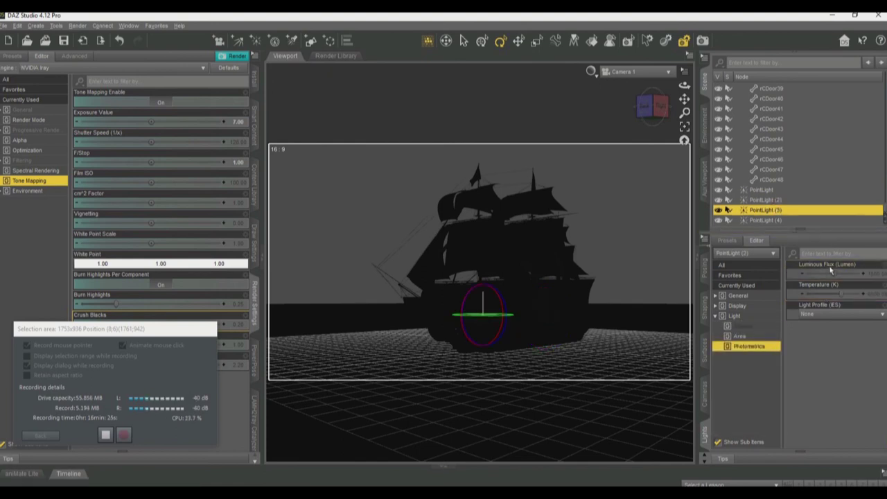
left_click(872, 276)
key("Return")
Raise the luminous flux of PointLight (4) and set its temperature to about 3679 K.
left_click(776, 219)
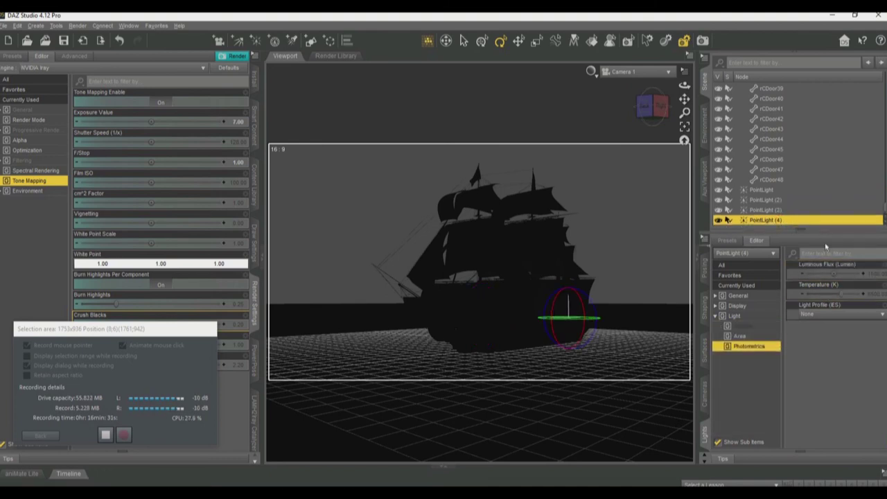
left_click(870, 277)
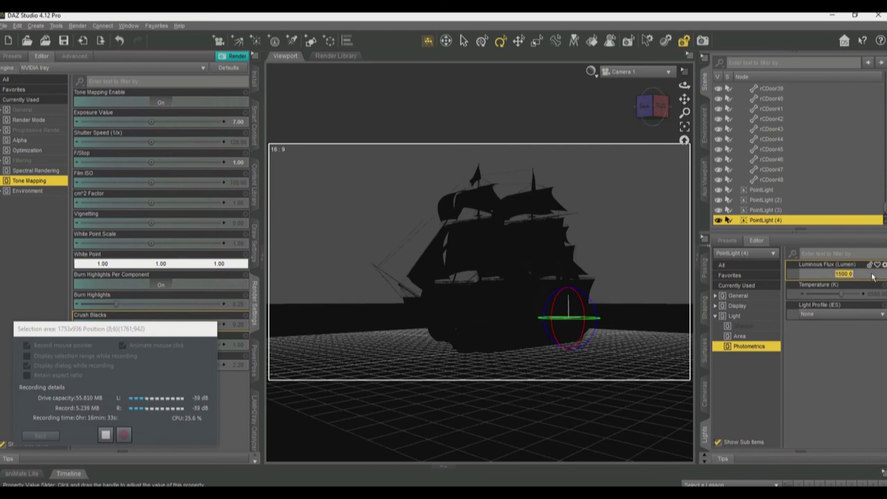
key("Return")
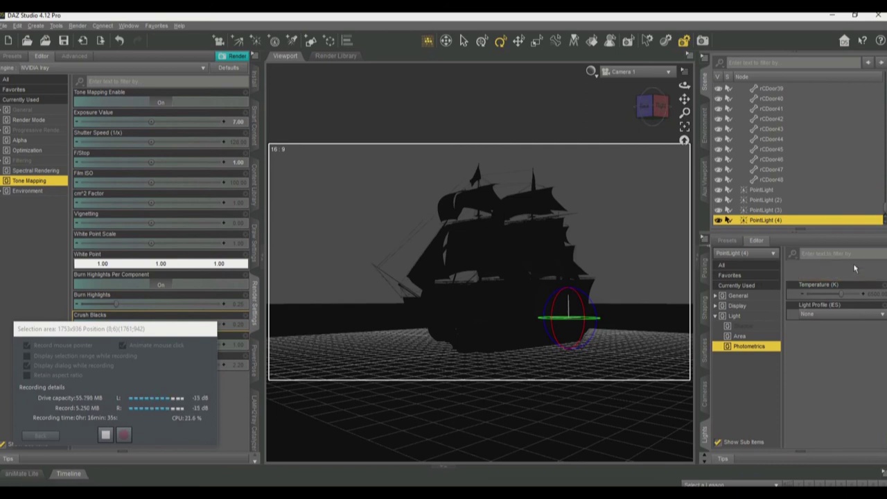
left_click(827, 296)
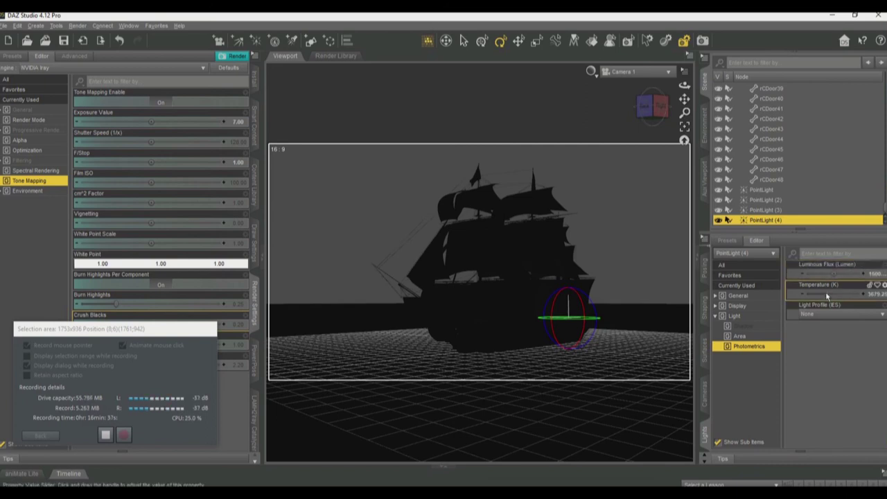
Change the viewport draw style to NVIDIA Iray to preview the ship lit by the four point lights.
left_click(591, 72)
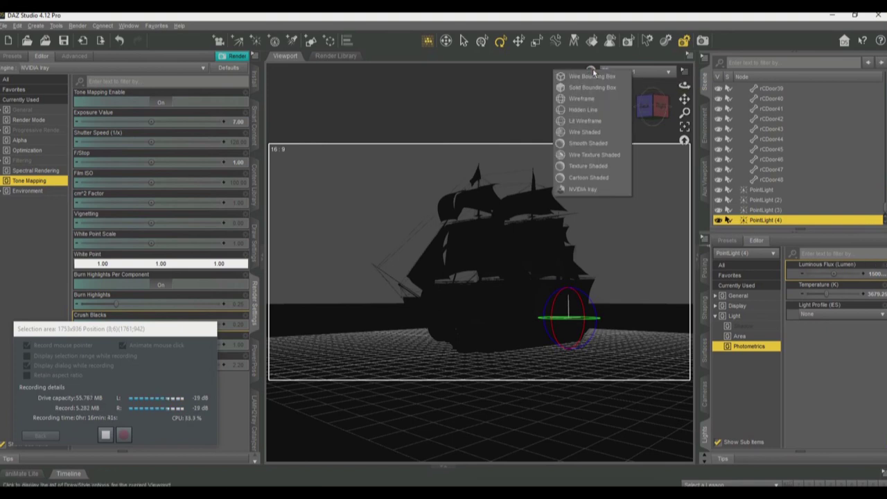
left_click(582, 189)
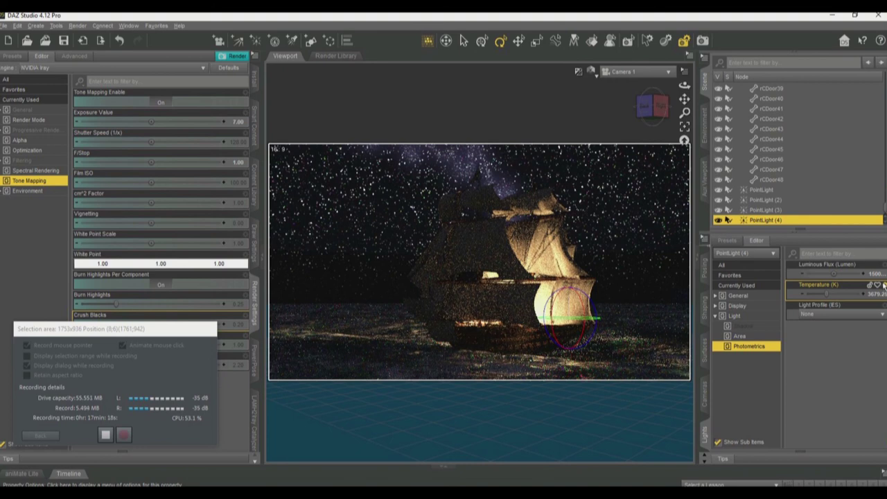
Lower the luminous flux of PointLight and PointLight (2) to 15000 lumens each.
left_click(769, 191)
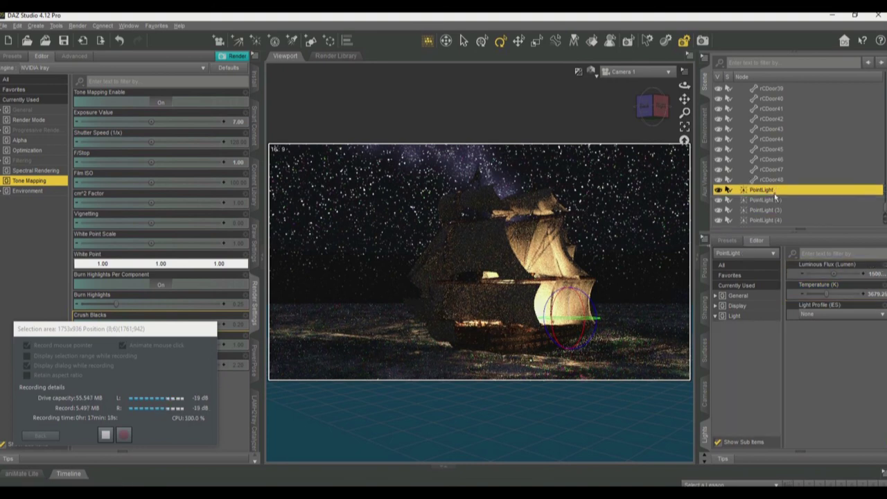
left_click(846, 274)
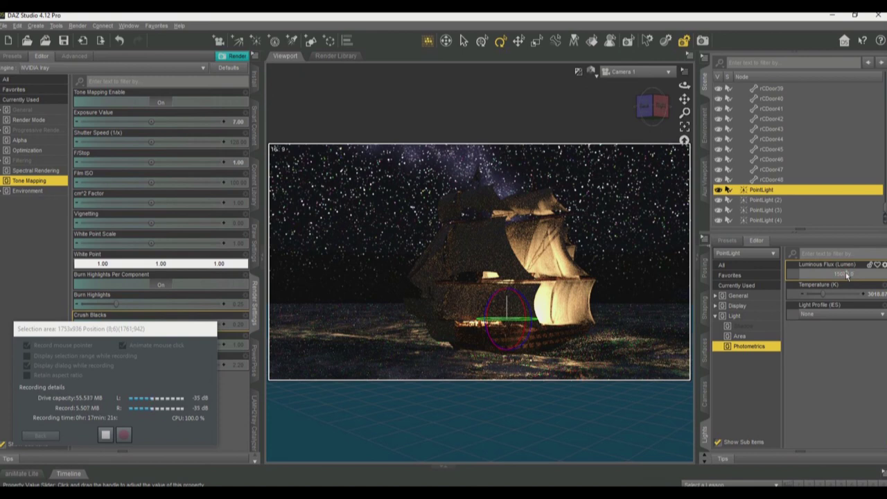
key("Return")
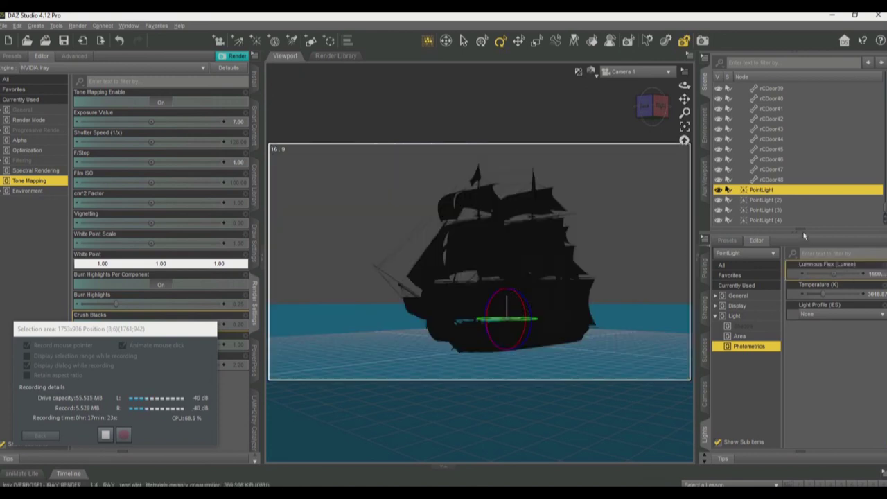
left_click(774, 201)
left_click(833, 275)
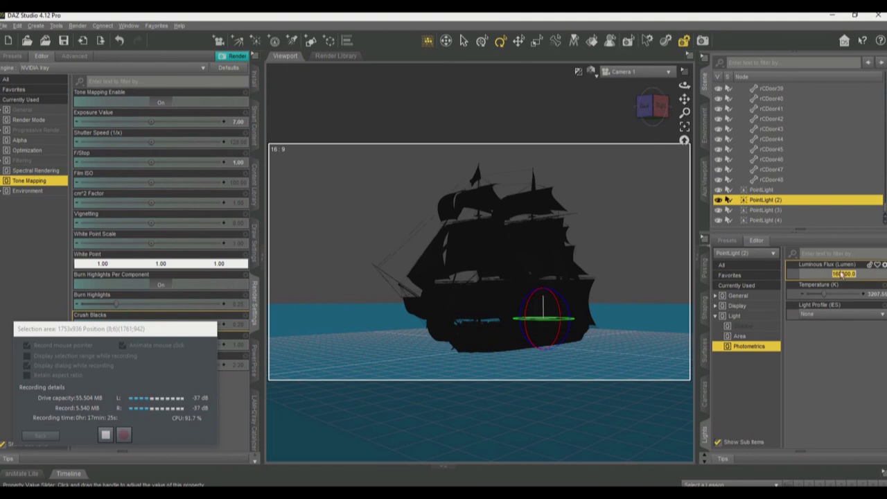
key("Return")
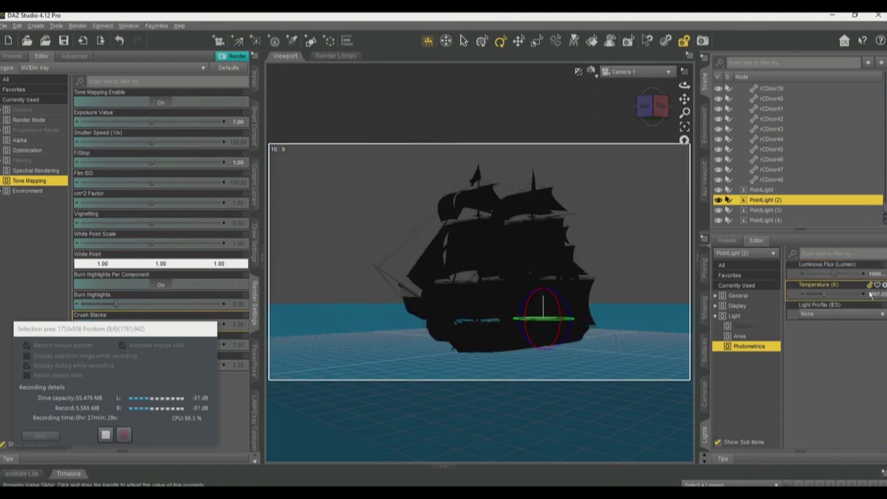
Lower the luminous flux of PointLight (3) and PointLight (4) to 15000 lumens each.
left_click(769, 210)
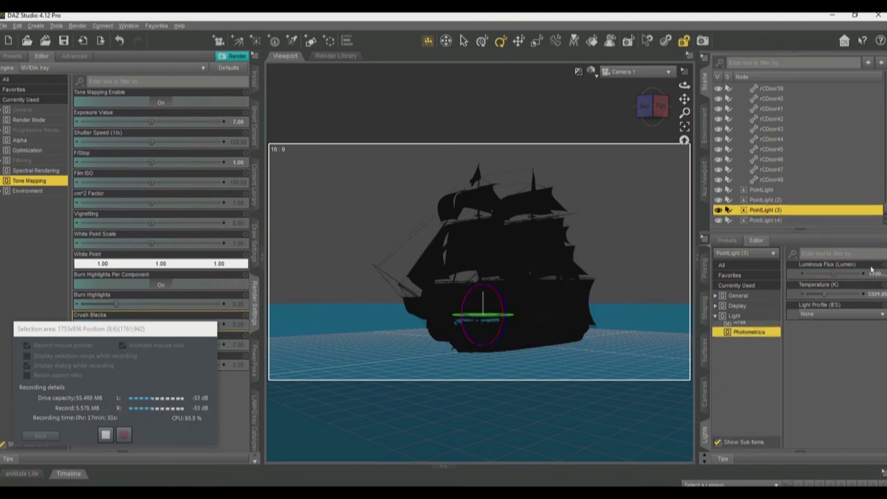
left_click_drag(872, 272, 847, 276)
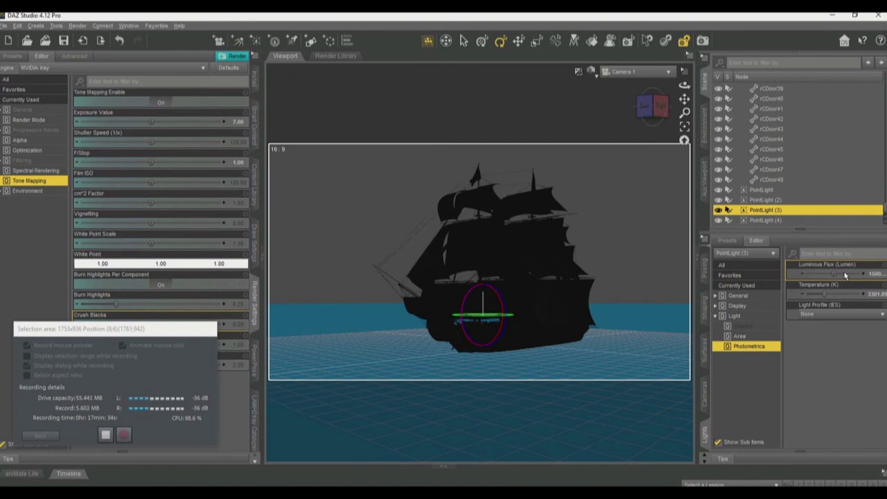
left_click(791, 219)
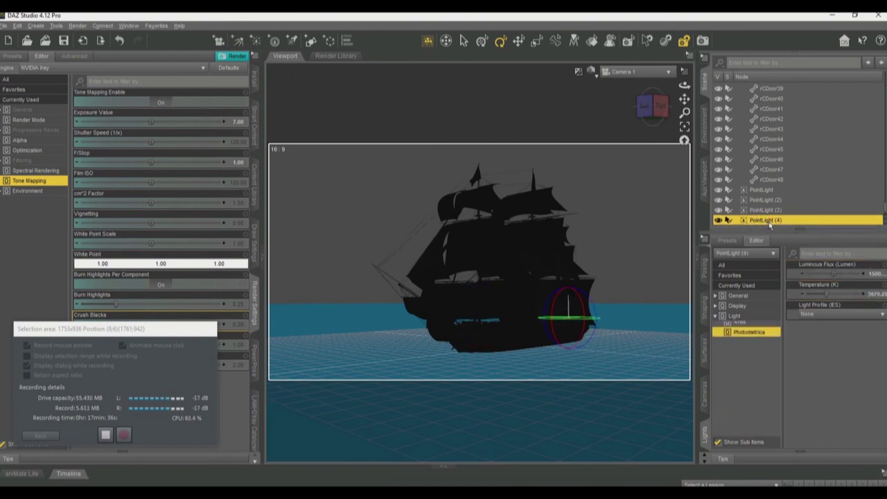
left_click(858, 274)
key("Return")
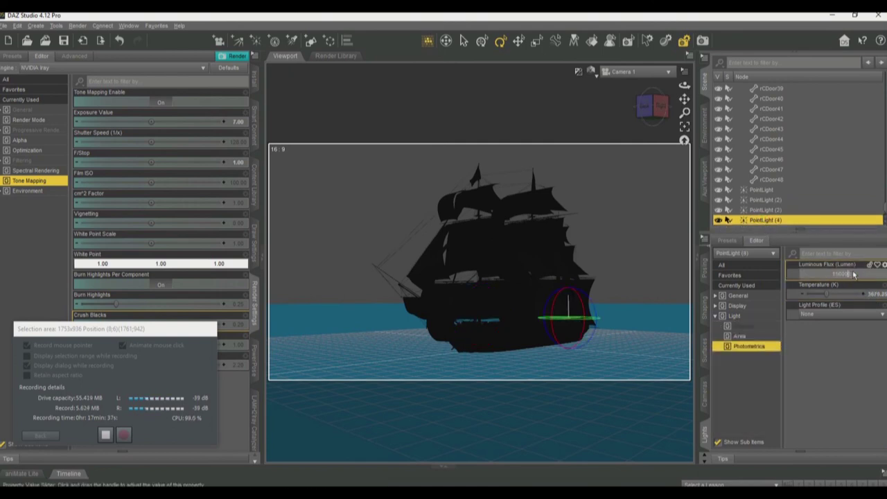
left_click(852, 276)
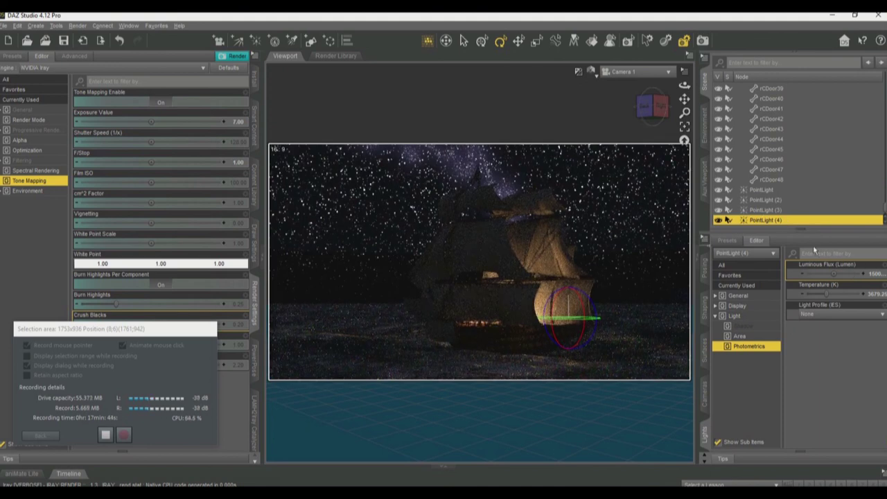
Reduce the luminous flux of PointLight (2) to about 2978 lumens and set PointLight to 5000 lumens.
left_click(763, 201)
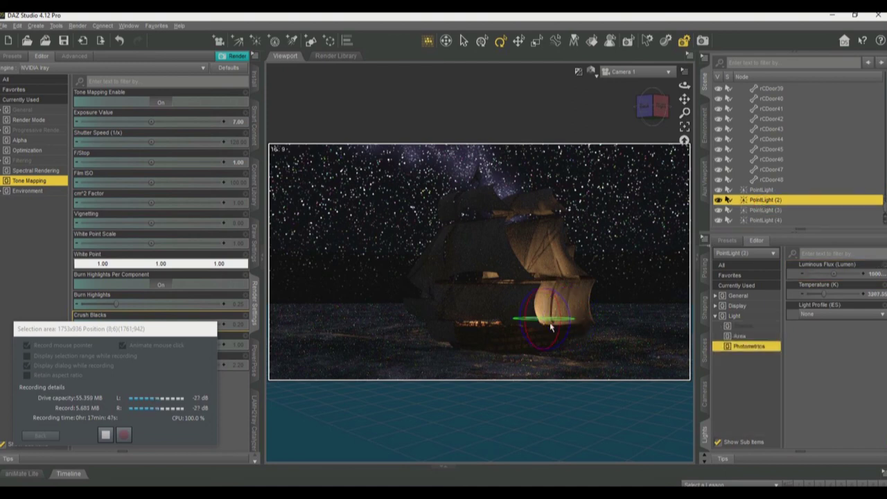
mouse_move(835, 275)
left_mouse_down()
mouse_move(816, 277)
mouse_move(834, 278)
left_mouse_up()
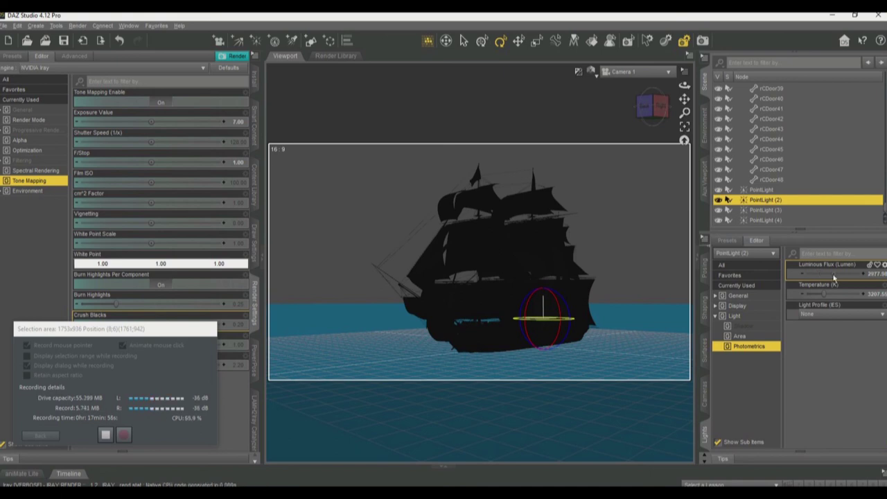
left_click(762, 190)
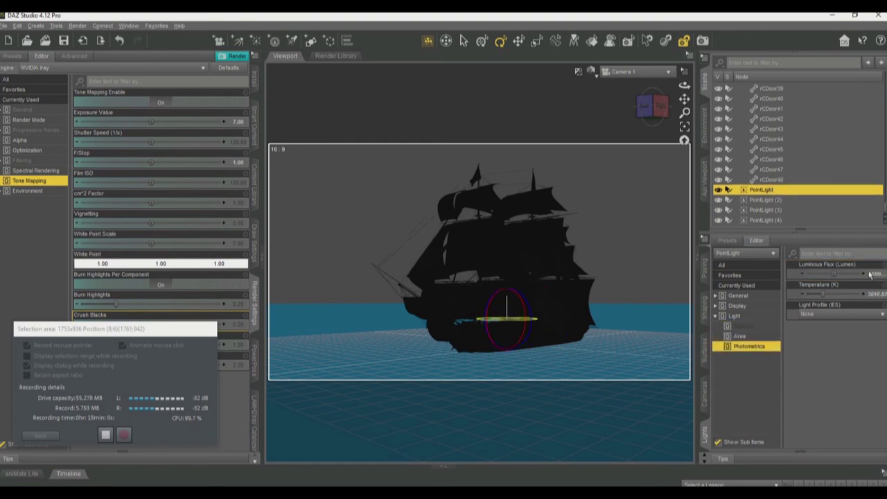
left_click(837, 274)
type("1")
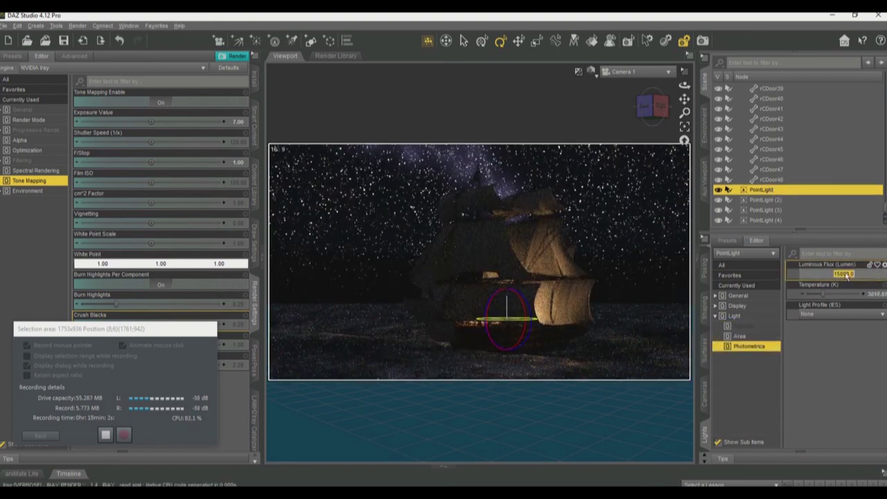
key("Return")
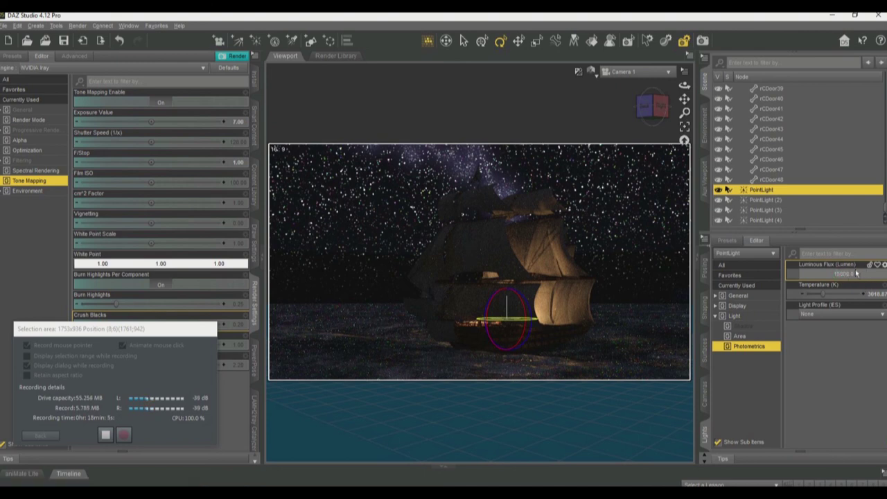
type("5000")
key("Return")
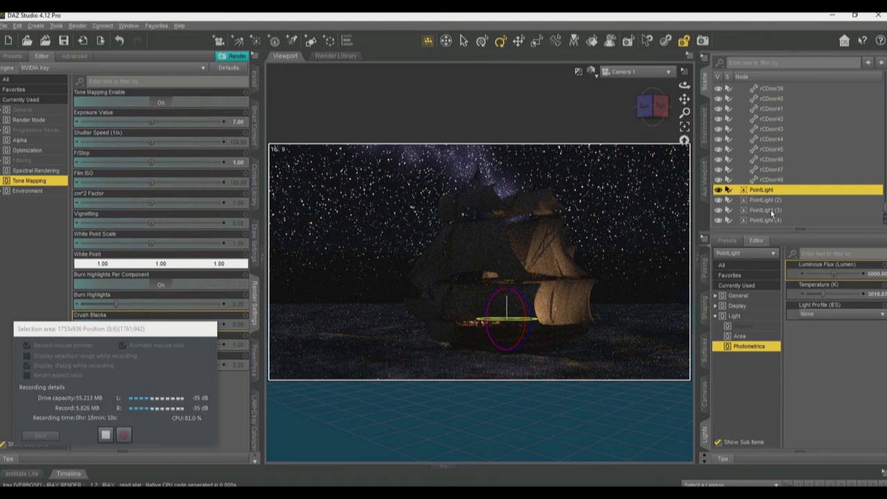
Set the luminous flux of PointLight (3) to 5000 lumens.
left_click(771, 210)
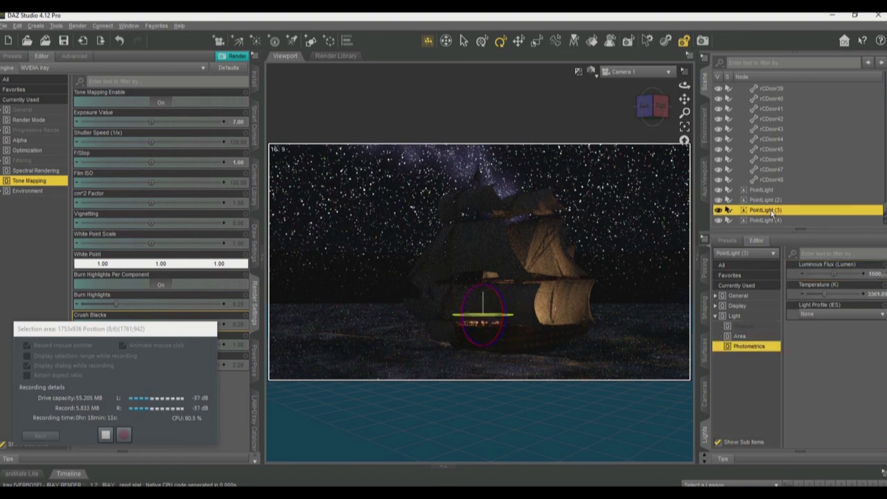
left_click(877, 275)
left_click(840, 275)
key("Return")
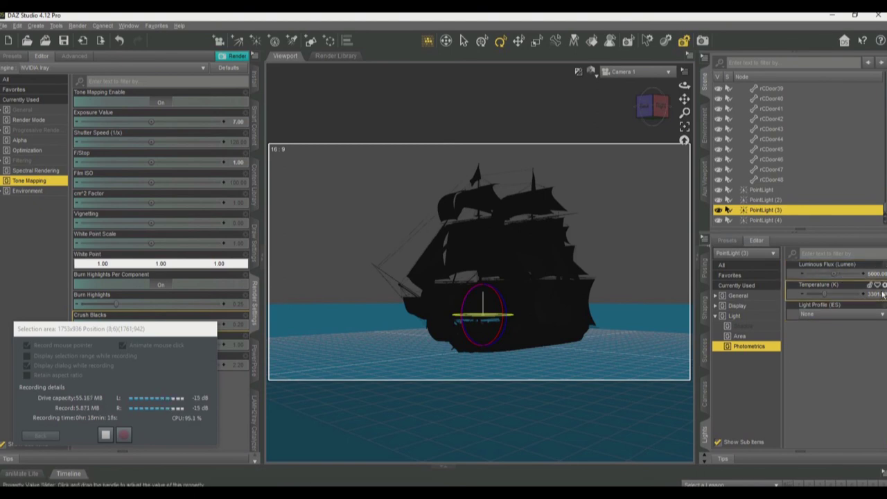
mouse_move(878, 295)
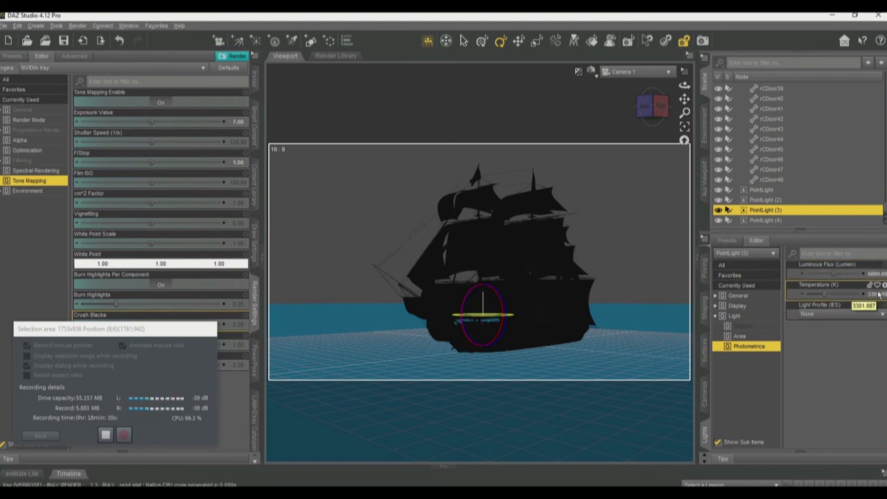
Lower the luminous flux of PointLight (4), and select PointLight (2) to check its photometric values.
left_click(769, 220)
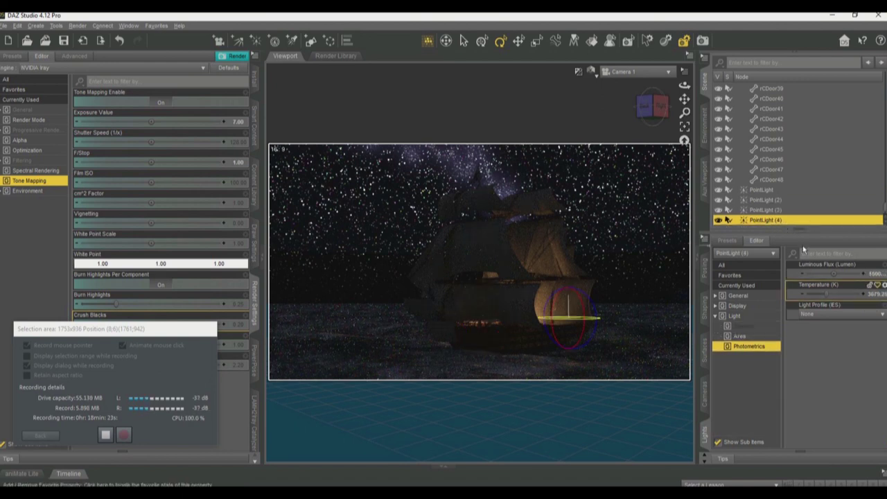
left_click(880, 276)
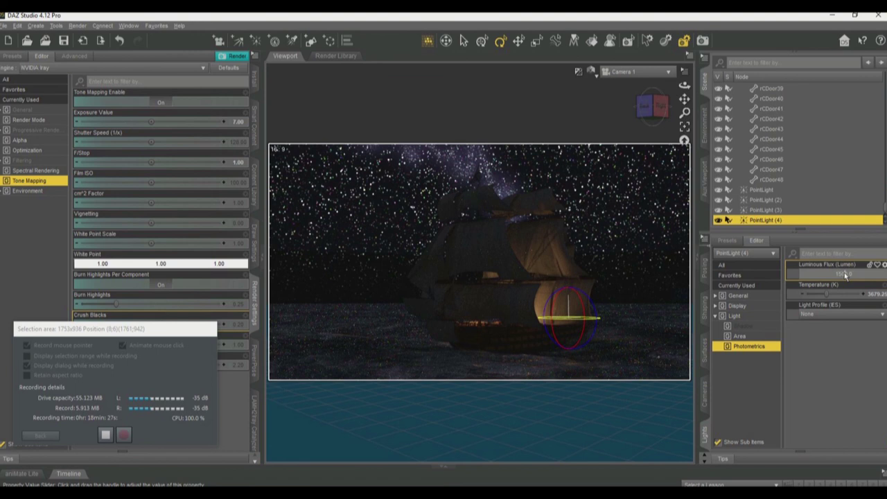
key("Return")
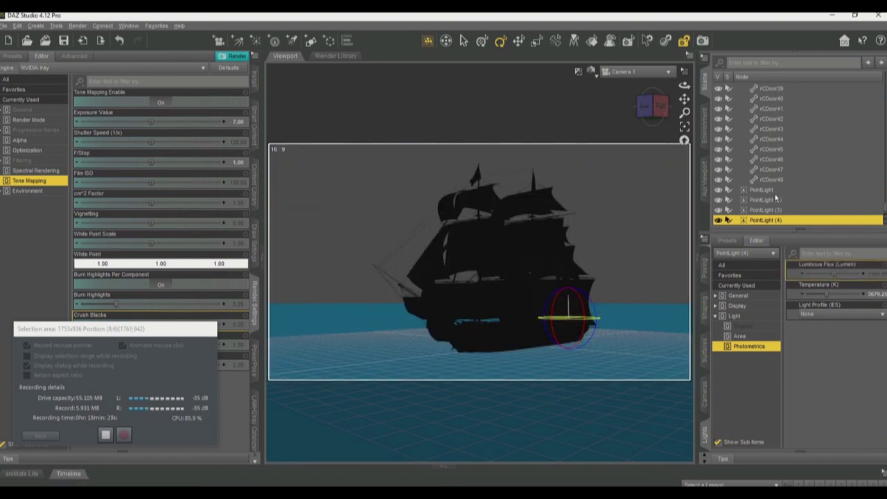
left_click(770, 199)
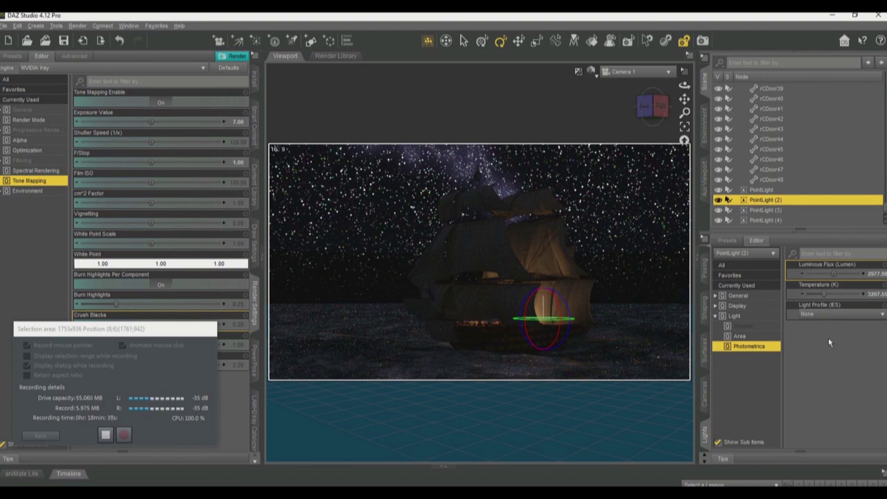
Set the tone mapping F/Stop to 0.8 to brighten the night scene.
left_click(242, 162)
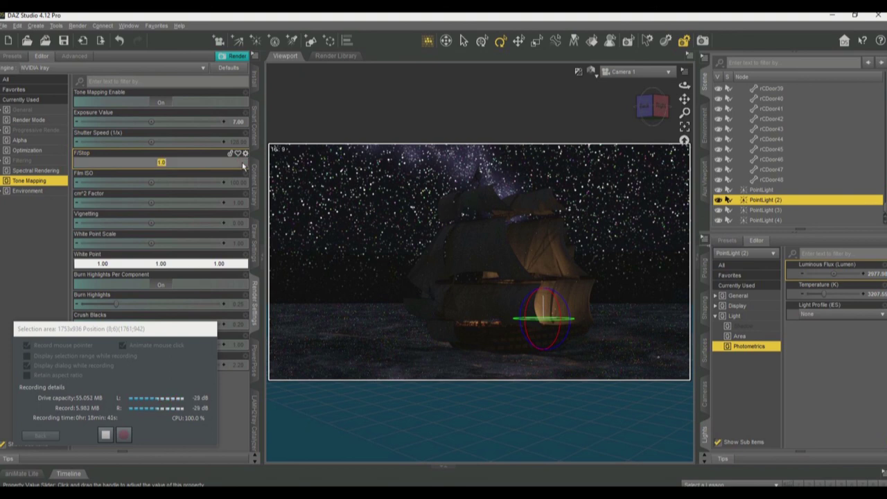
type("0.8")
key("Return")
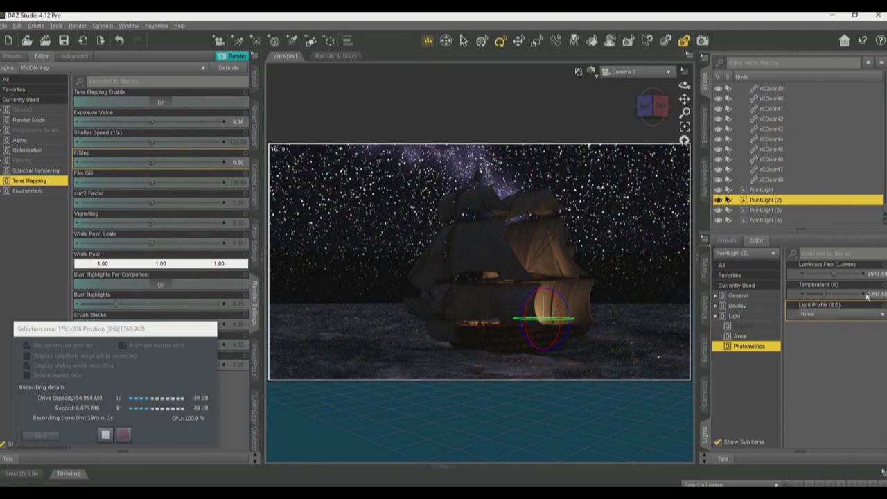
Check the luminous flux of PointLight and PointLight (2), and set PointLight (3) to 4000 lumens.
left_click(775, 191)
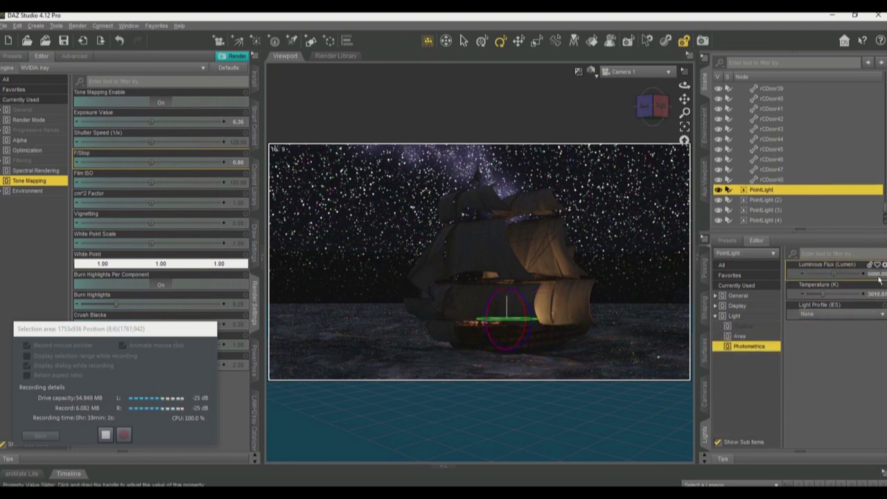
left_click(776, 201)
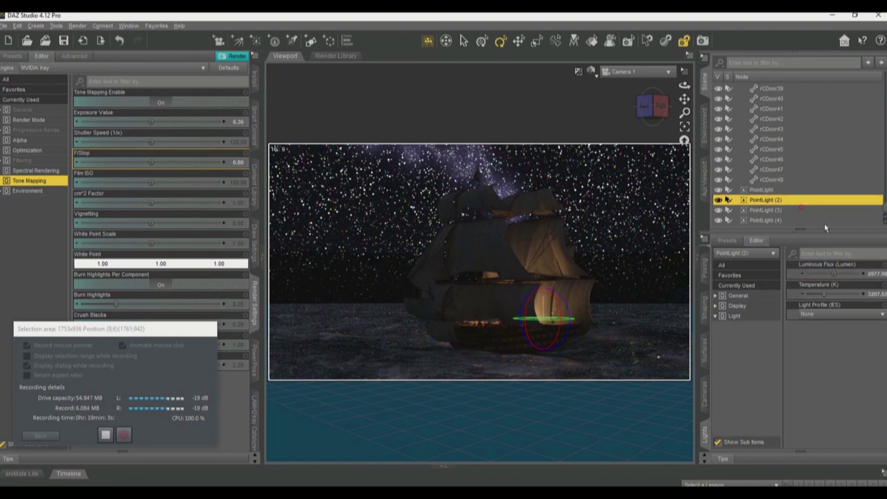
left_click(876, 274)
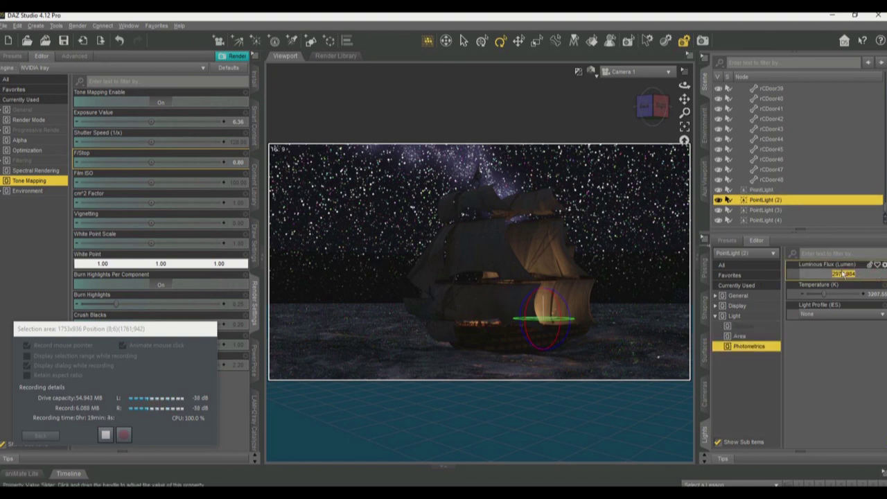
left_click(769, 210)
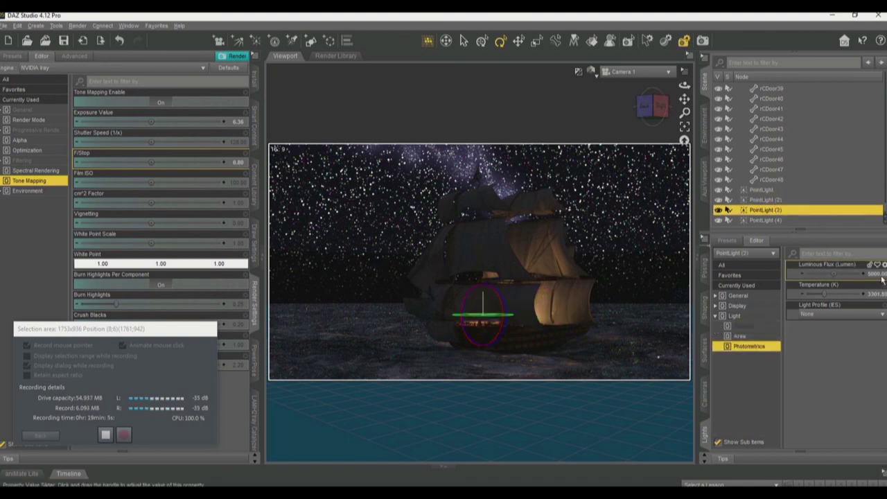
left_click(857, 276)
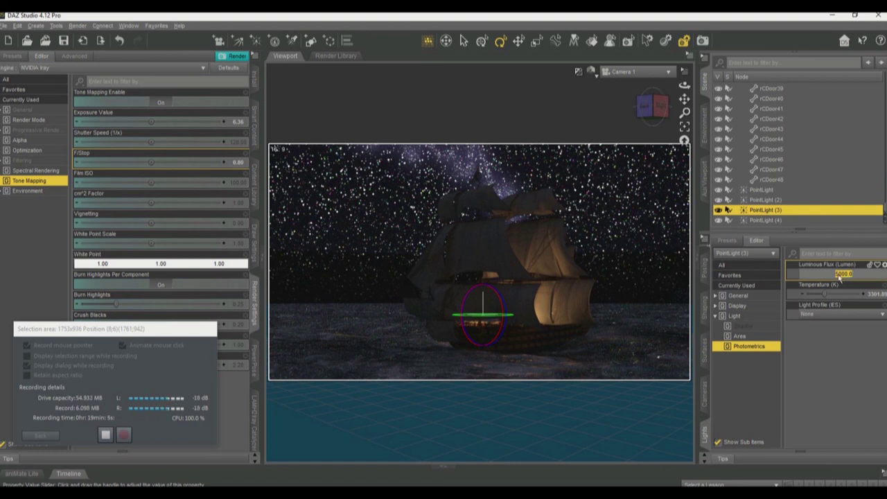
key("Return")
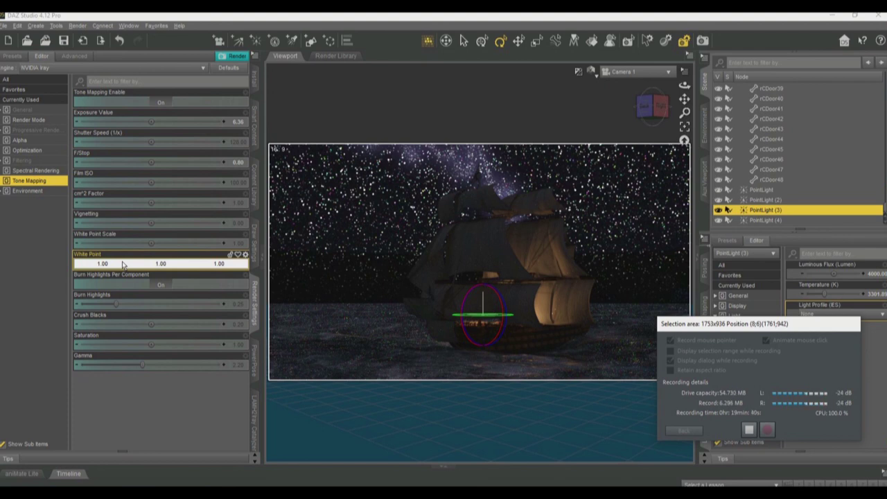
Examine the color choices for the tone mapping White Point, and close them without picking one.
left_click(123, 264)
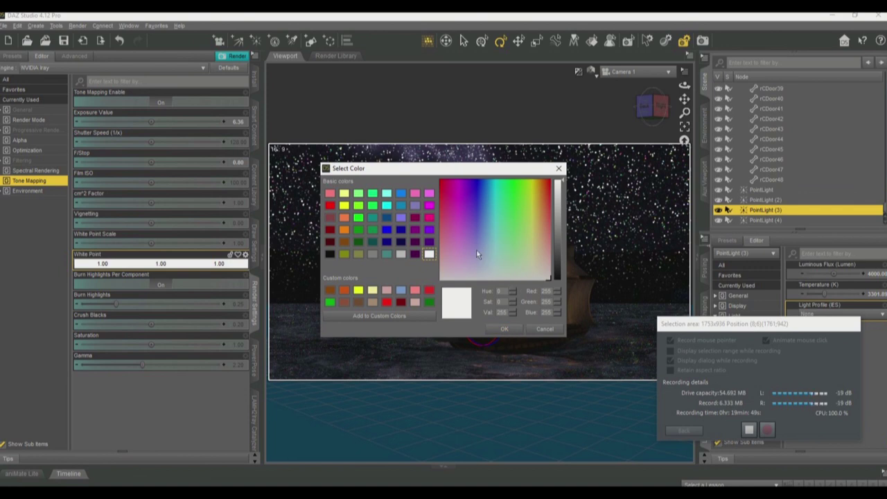
left_click(543, 329)
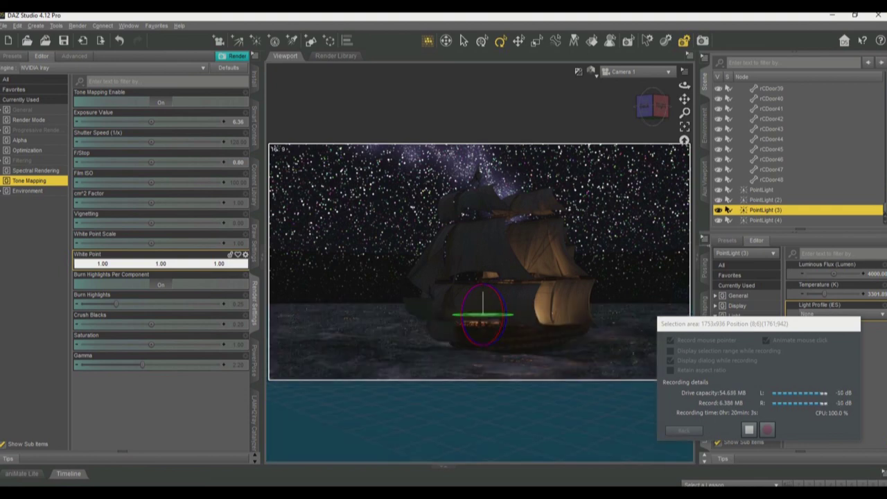
key("alt+Tab")
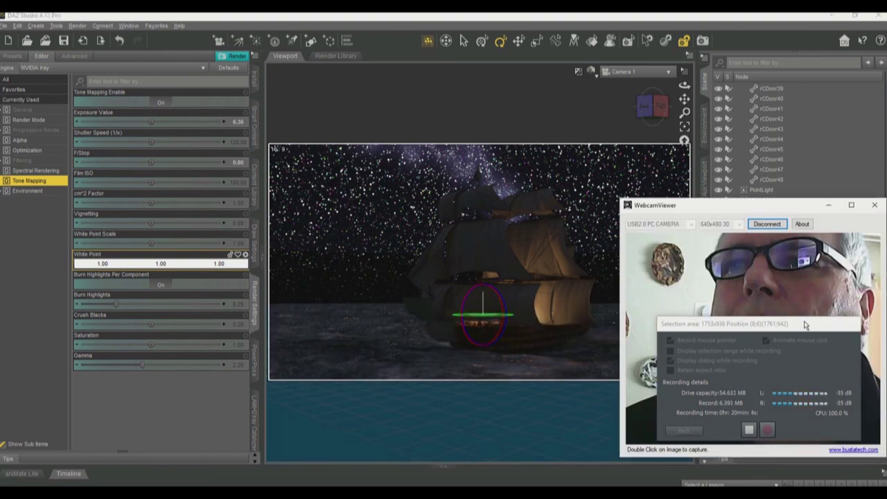
left_click_drag(785, 202, 179, 186)
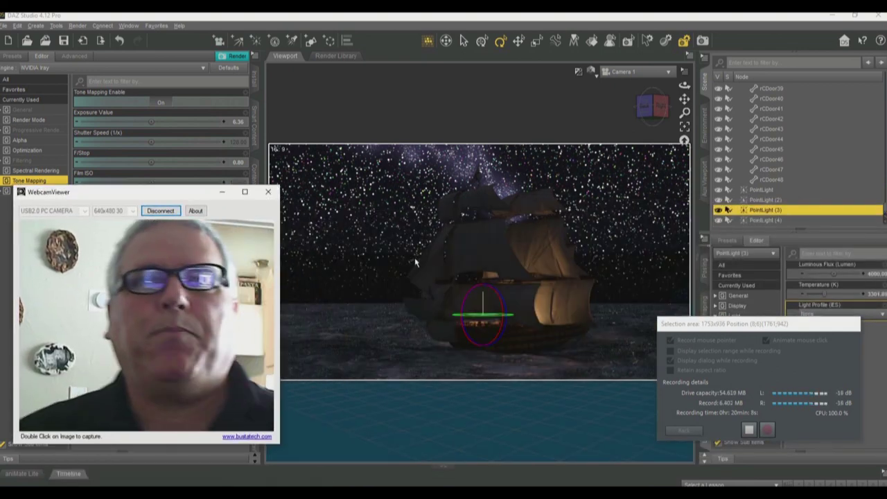